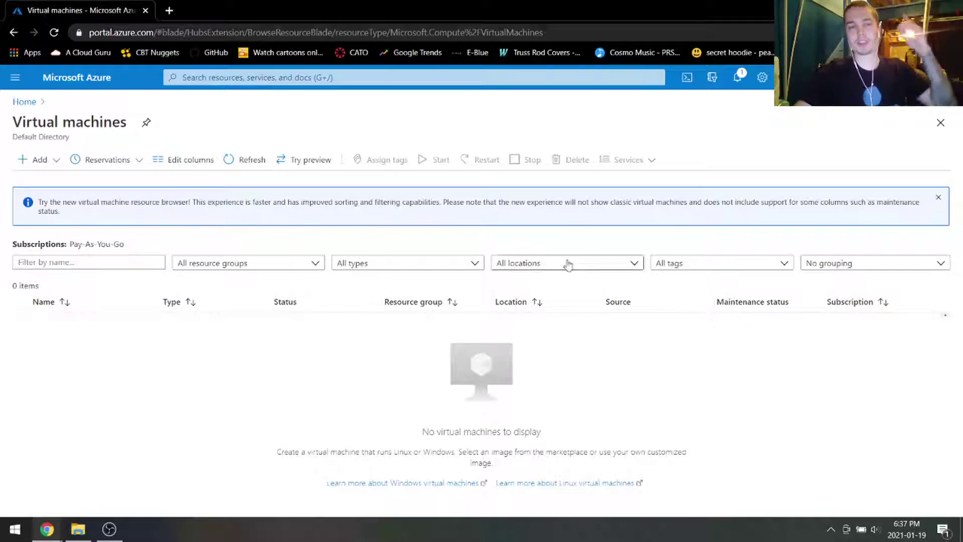
Step: Go back to the Azure portal Home page from the empty Virtual machines list
{"action": "left_click", "coordinate": [101, 77]}
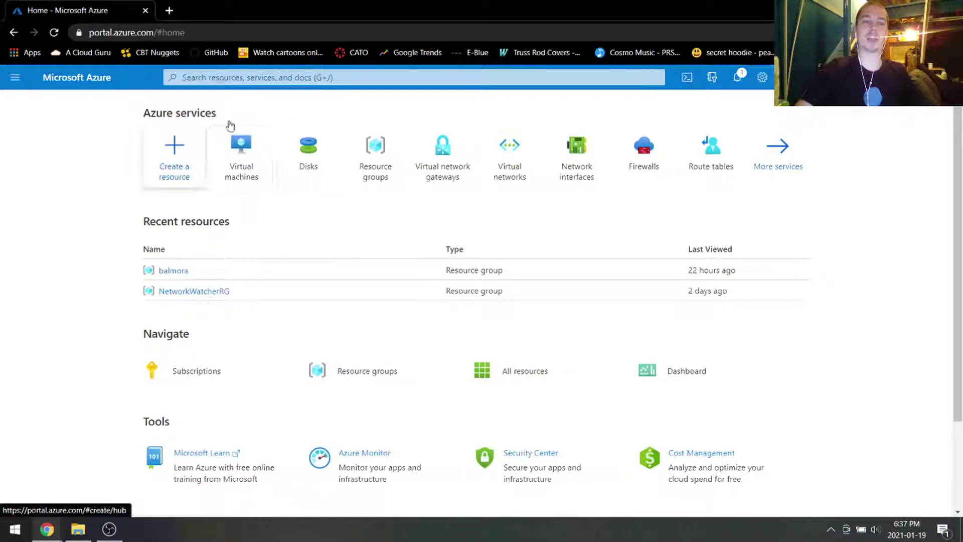
Step: Create a resource group named taco in East US, then return to Home
{"action": "left_click", "coordinate": [378, 151]}
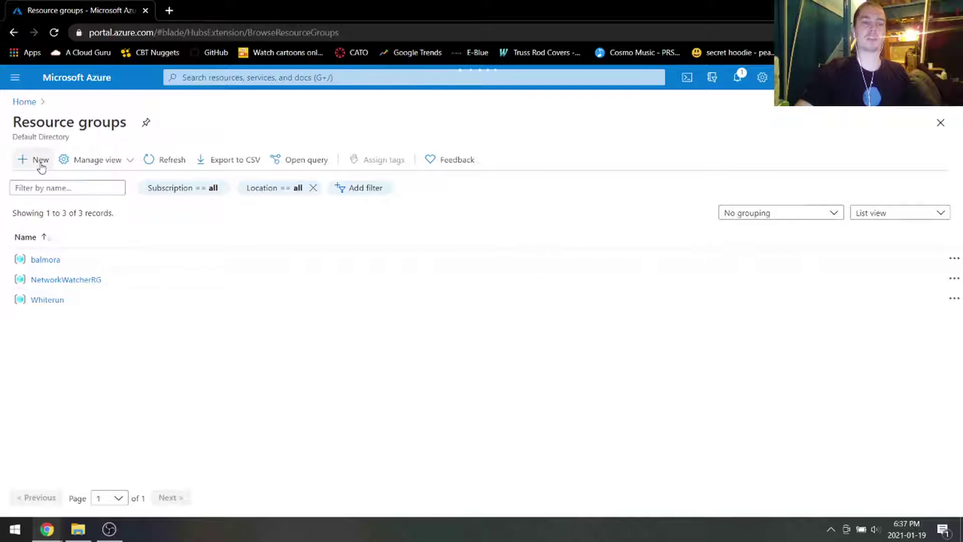
{"action": "left_click", "coordinate": [41, 161]}
{"action": "left_click", "coordinate": [242, 282]}
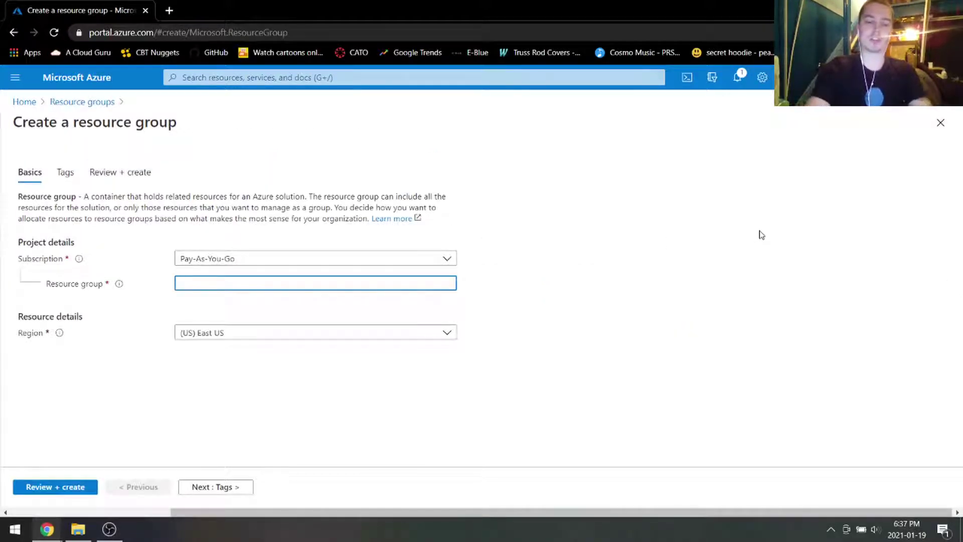
{"action": "left_click", "coordinate": [79, 484]}
{"action": "left_click", "coordinate": [54, 489]}
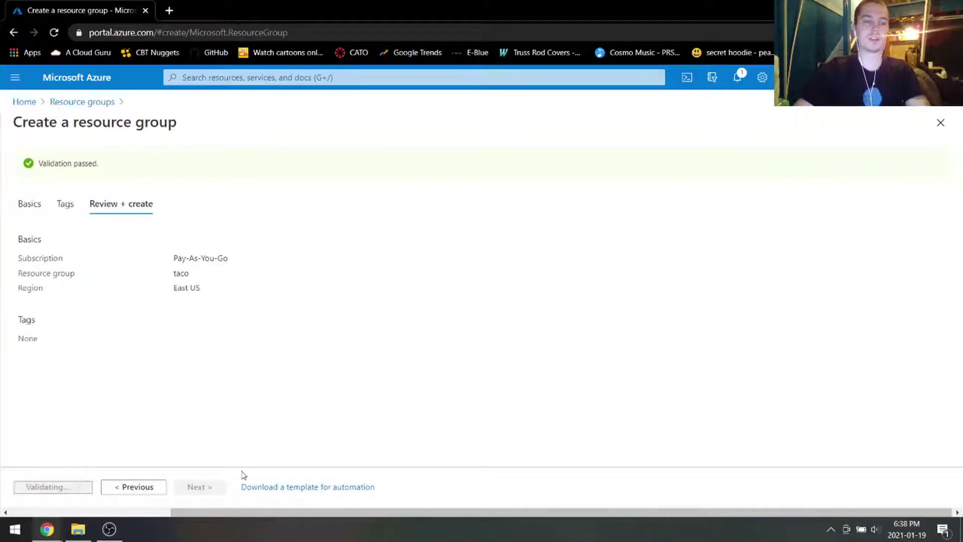
{"action": "left_click", "coordinate": [83, 77]}
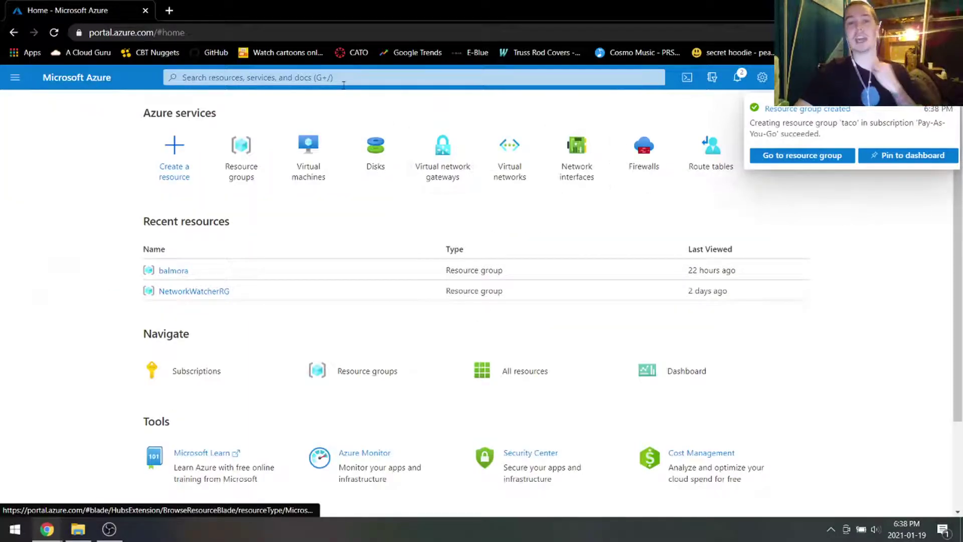
Step: Start a new storage account from Storage accounts and place it in resource group taco
{"action": "left_click", "coordinate": [344, 82]}
{"action": "type", "text": "storage"}
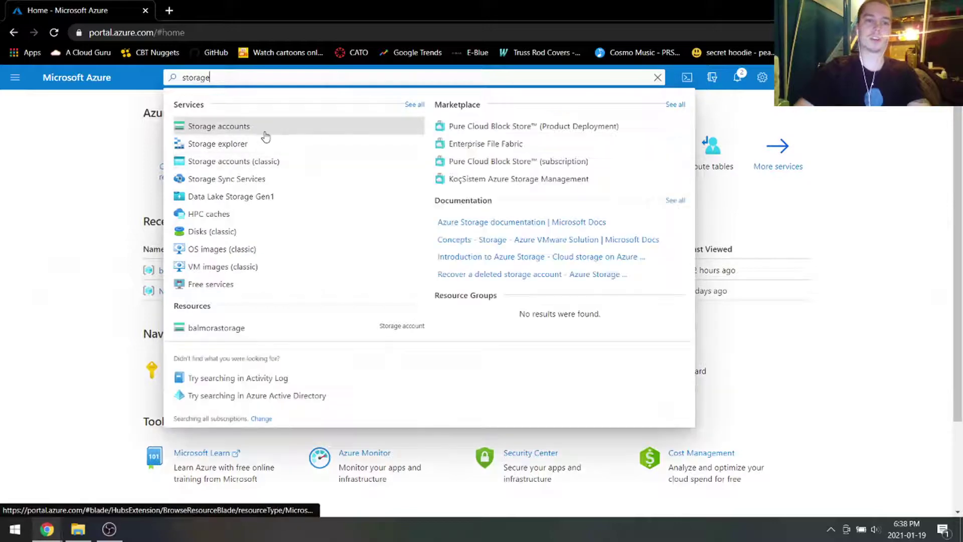
{"action": "left_click", "coordinate": [266, 137]}
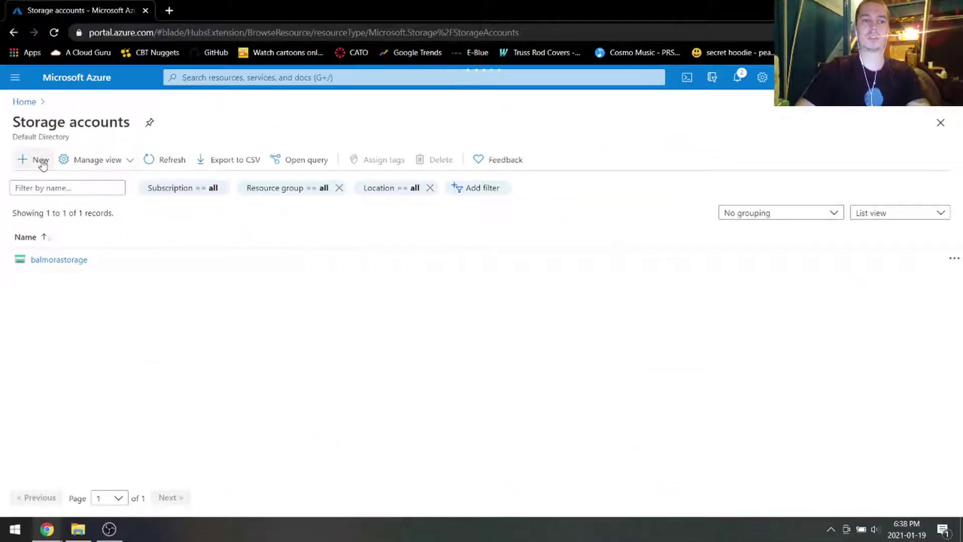
{"action": "left_click", "coordinate": [42, 164]}
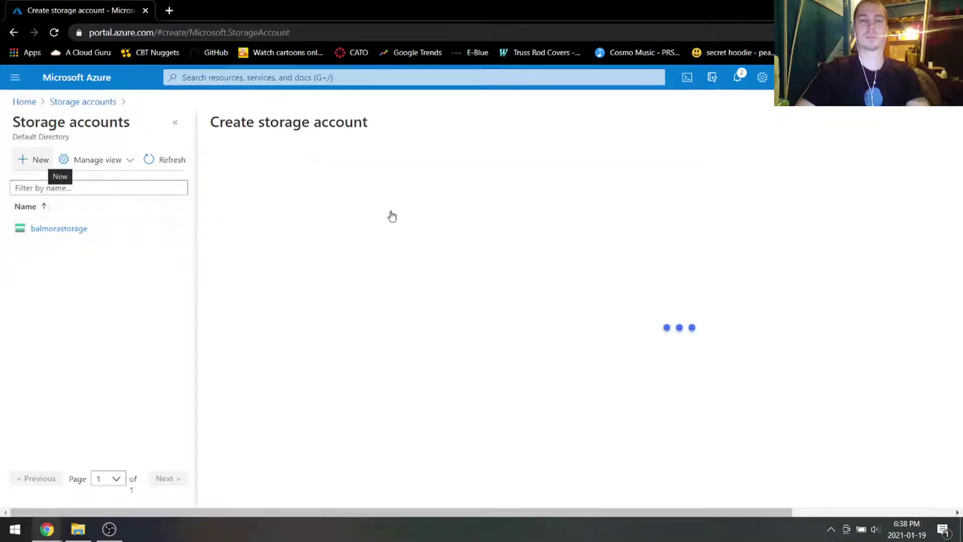
{"action": "left_click", "coordinate": [273, 332]}
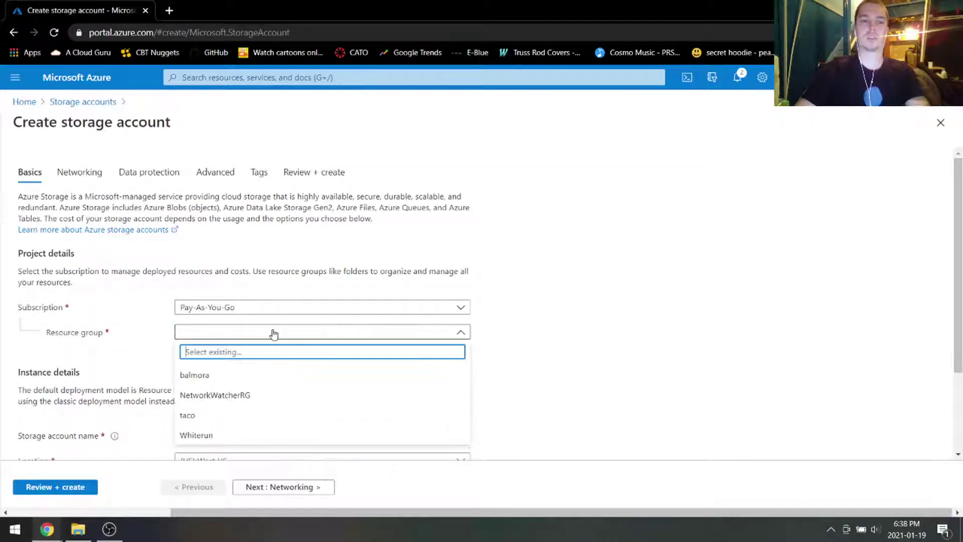
{"action": "left_click", "coordinate": [193, 416]}
Step: Name the storage account storeataco after 'tacostorage' is rejected as taken
{"action": "scroll", "coordinate": [544, 333], "scroll_direction": "down", "scroll_amount": 2}
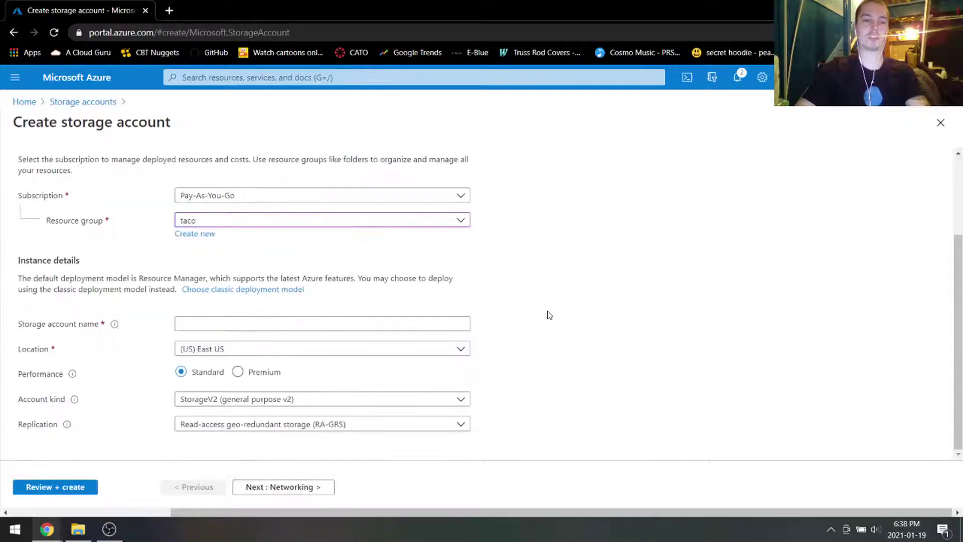
{"action": "left_click", "coordinate": [283, 325]}
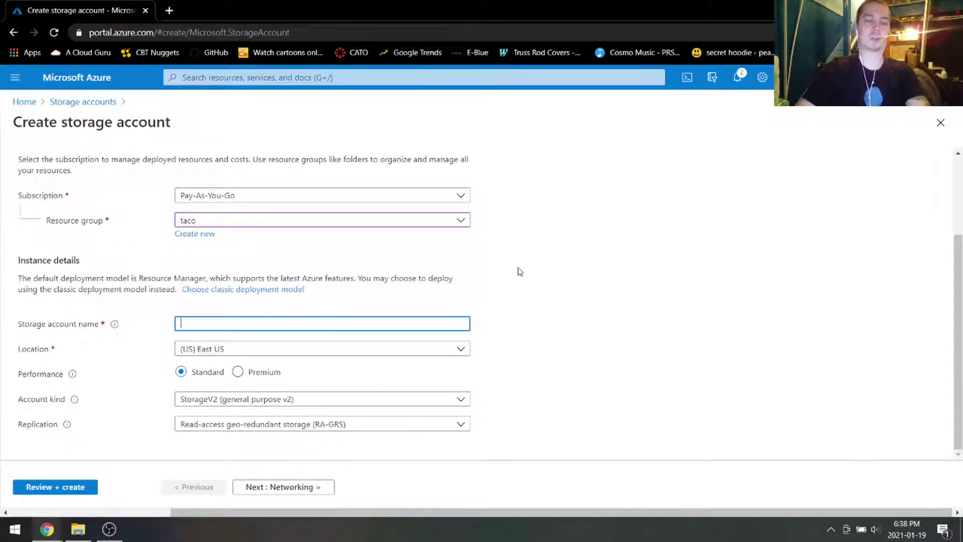
{"action": "type", "text": "tacos"}
{"action": "type", "text": "ot"}
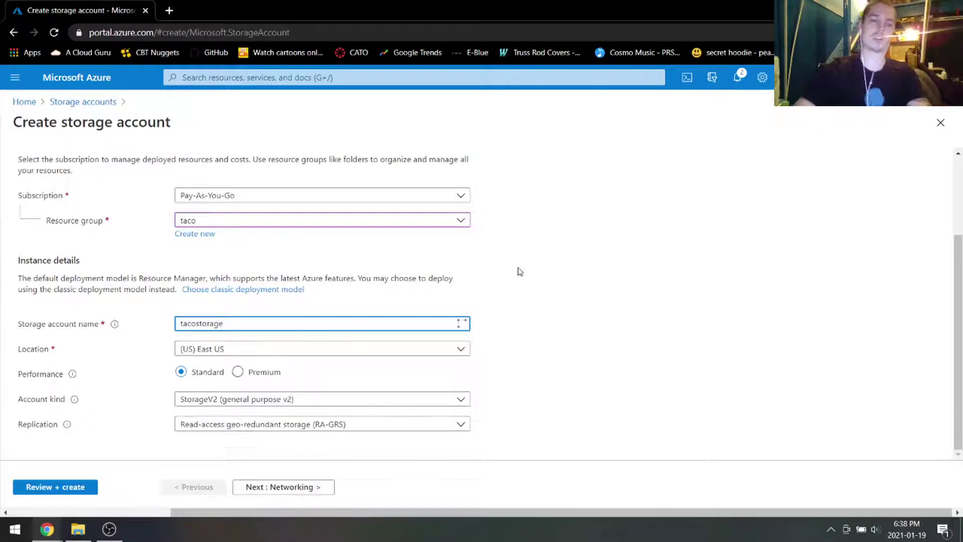
{"action": "left_click", "coordinate": [573, 284]}
{"action": "left_click", "coordinate": [357, 317]}
{"action": "scroll", "coordinate": [572, 256], "scroll_direction": "down", "scroll_amount": 1}
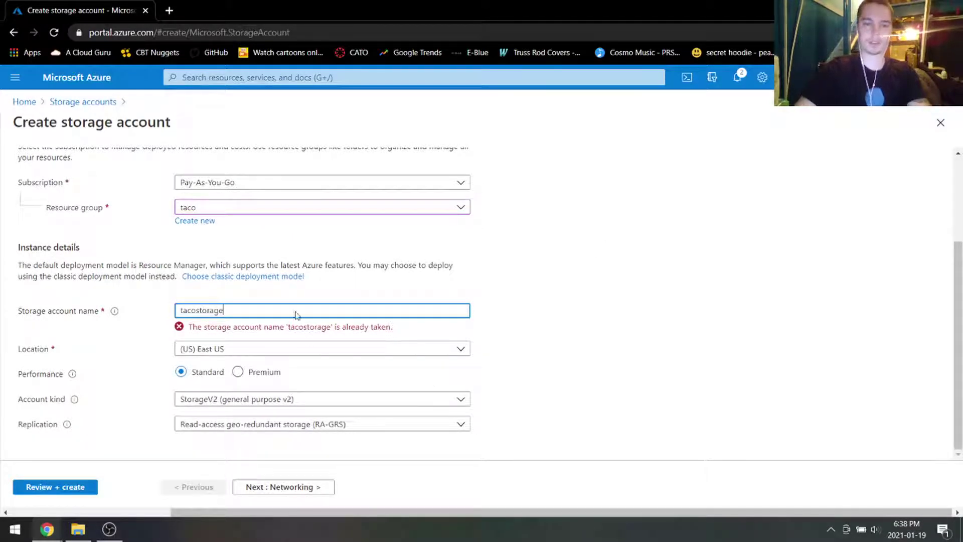
{"action": "key", "text": "BackSpace"}
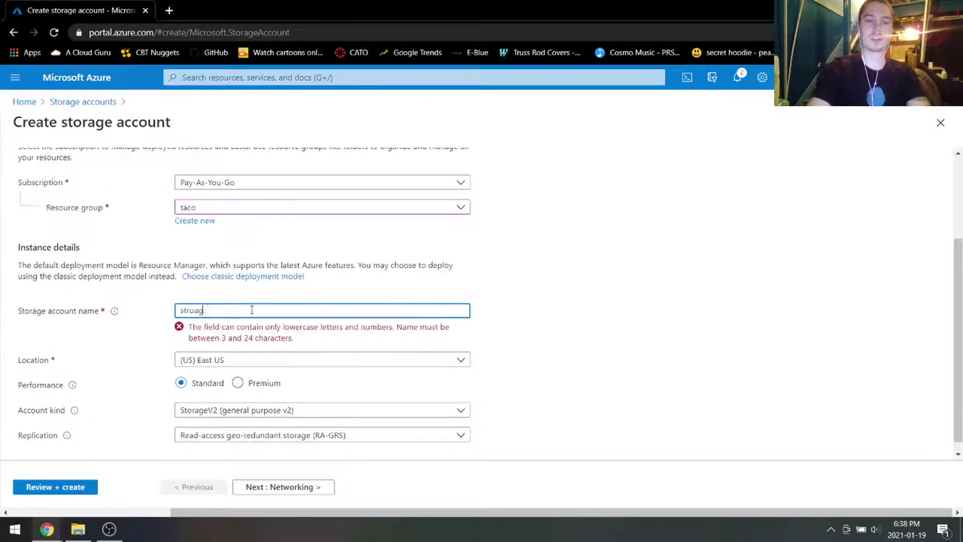
{"action": "type", "text": "tore"}
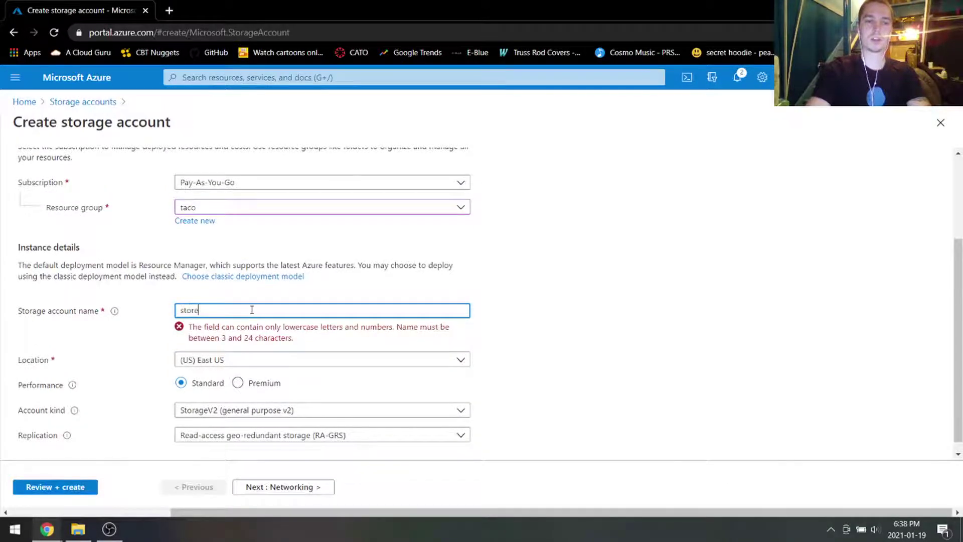
{"action": "type", "text": "ataco"}
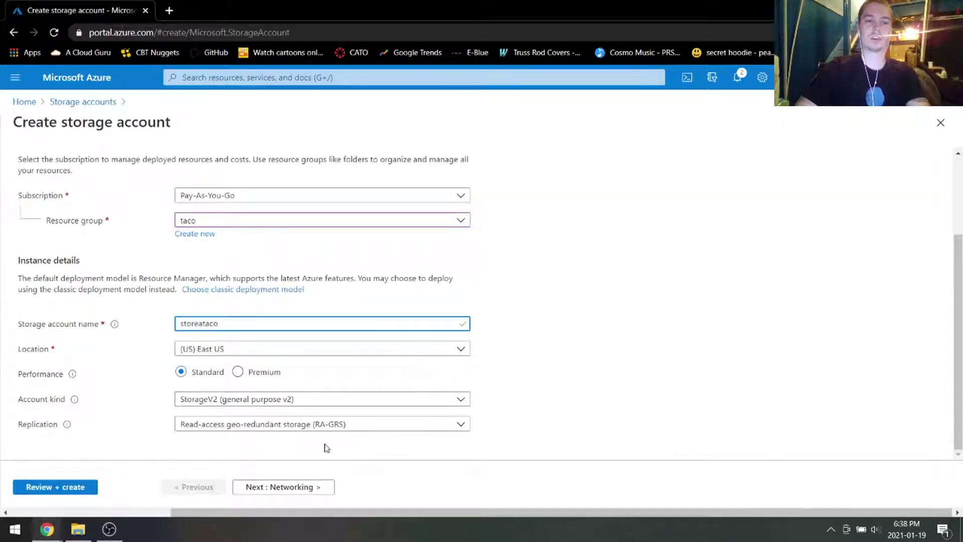
Step: Validate and create the storeataco storage account, then begin a new virtual machine
{"action": "left_click", "coordinate": [70, 488]}
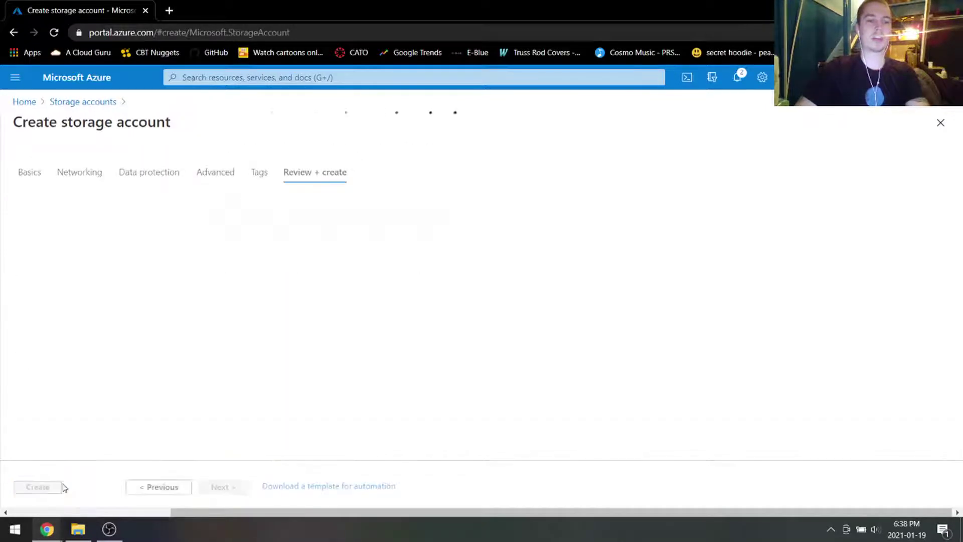
{"action": "left_click", "coordinate": [37, 486]}
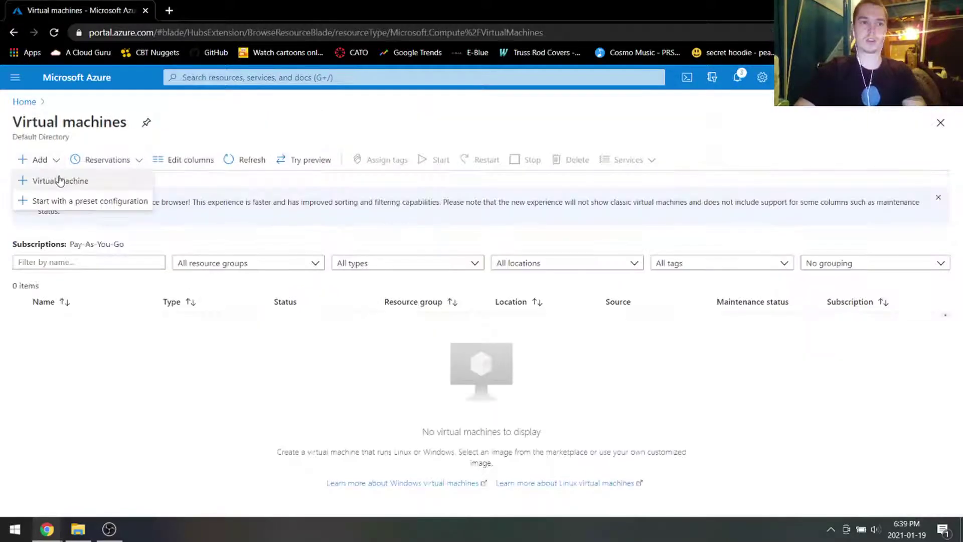
{"action": "left_click", "coordinate": [61, 181]}
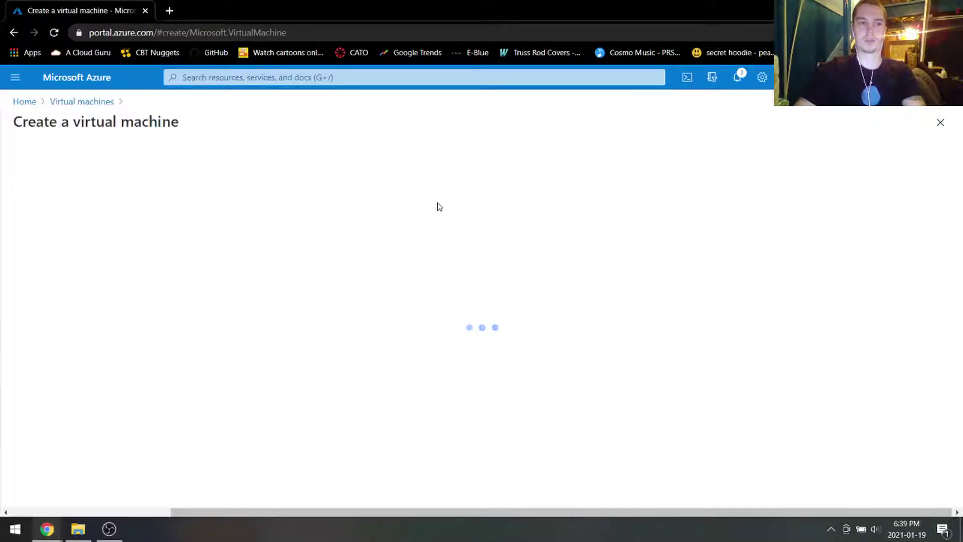
Step: Set the VM to resource group taco, name testvm1, East US, Windows Server 2019 Datacenter image
{"action": "scroll", "coordinate": [256, 273], "scroll_direction": "down", "scroll_amount": 4}
{"action": "scroll", "coordinate": [256, 272], "scroll_direction": "up", "scroll_amount": 1}
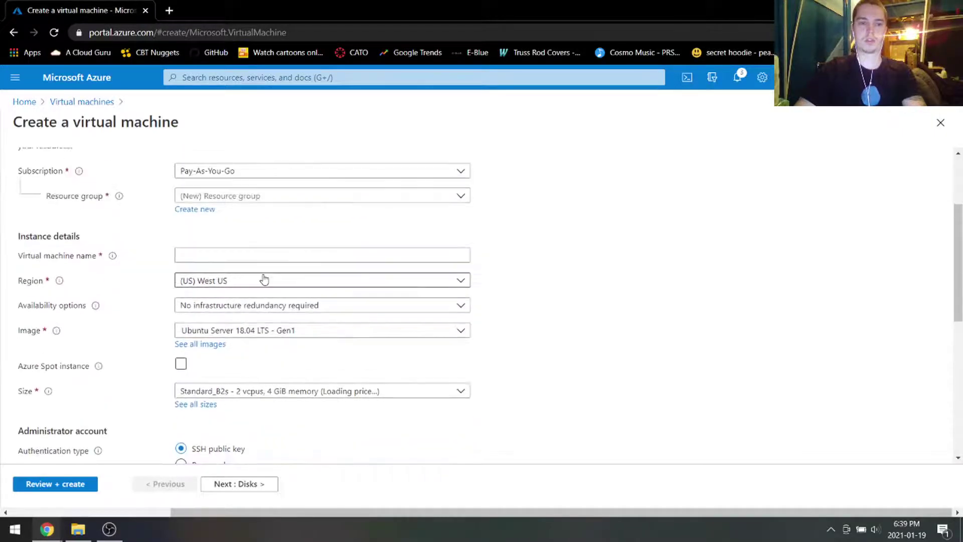
{"action": "left_click", "coordinate": [263, 279]}
{"action": "left_click", "coordinate": [292, 197]}
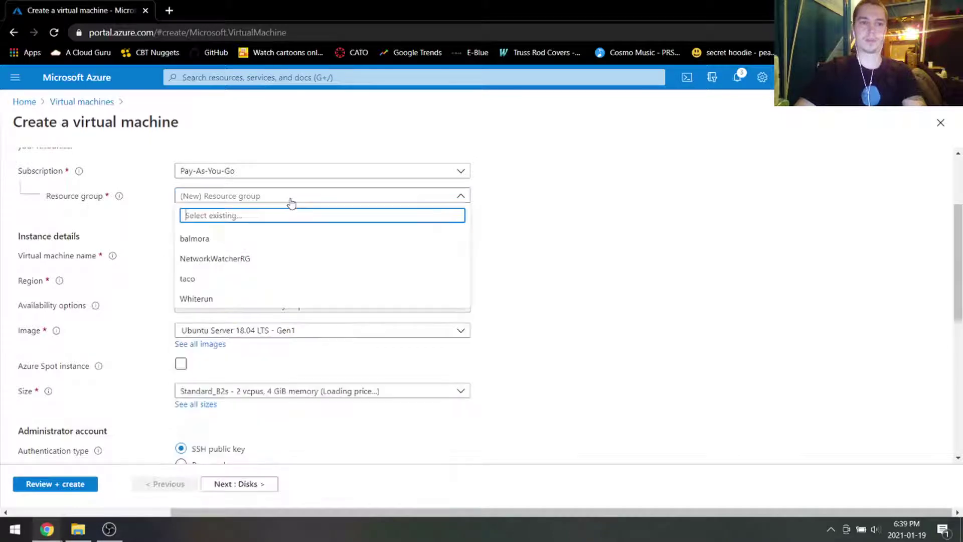
{"action": "left_click", "coordinate": [267, 280]}
{"action": "left_click", "coordinate": [244, 254]}
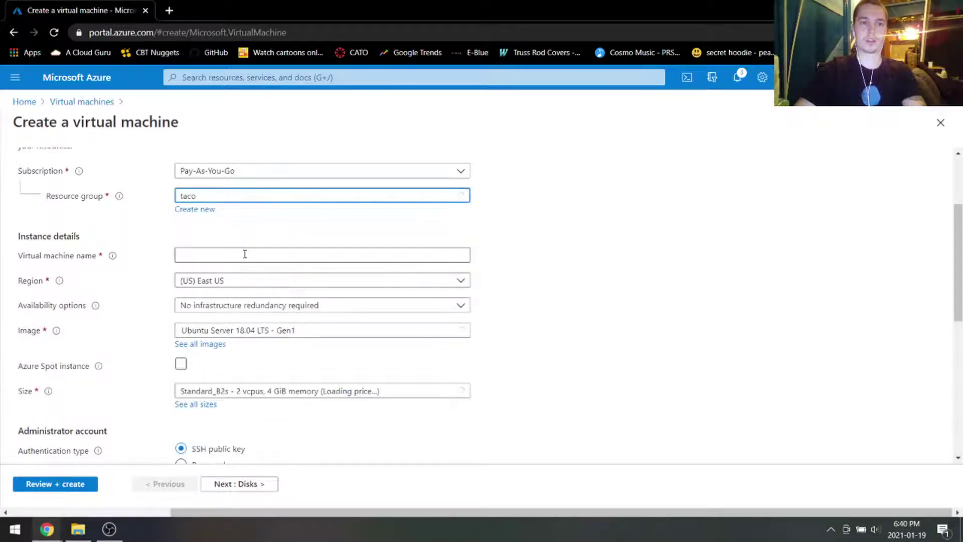
{"action": "type", "text": "testvm1"}
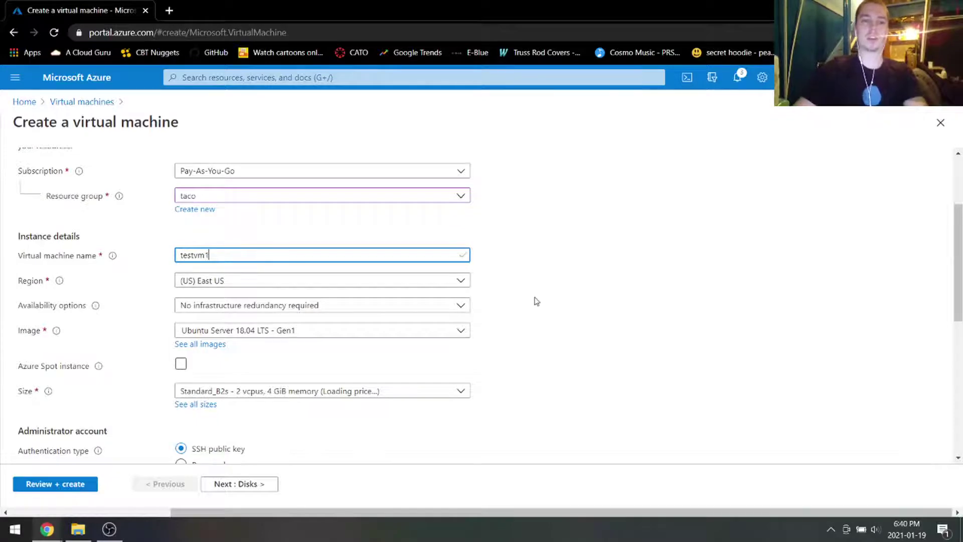
{"action": "scroll", "coordinate": [495, 304], "scroll_direction": "down", "scroll_amount": 1}
{"action": "left_click", "coordinate": [387, 269]}
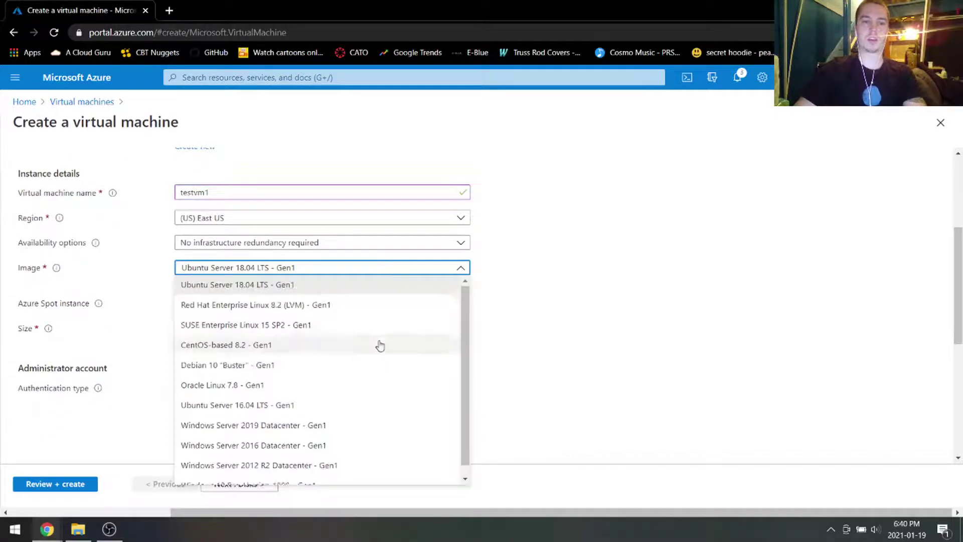
{"action": "scroll", "coordinate": [346, 386], "scroll_direction": "down", "scroll_amount": 1}
{"action": "left_click", "coordinate": [311, 416]}
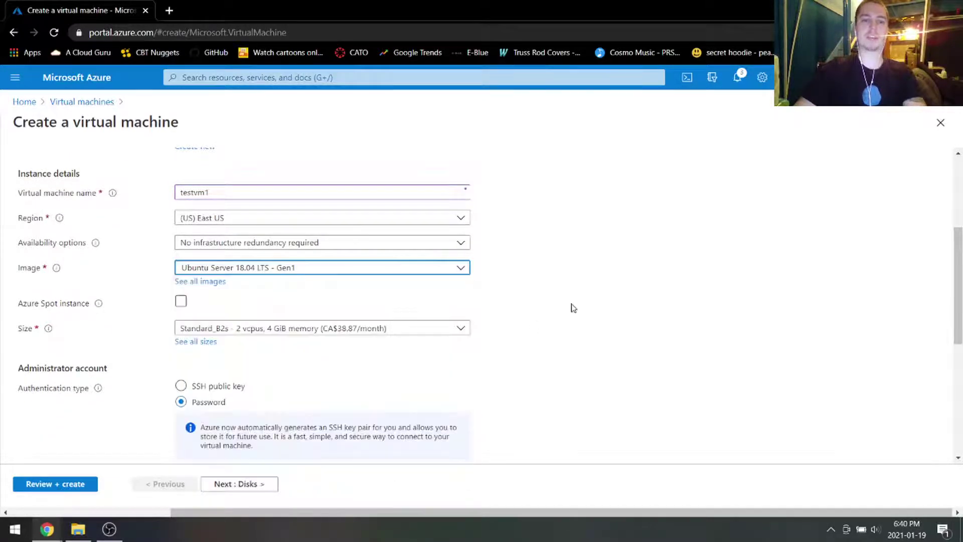
{"action": "scroll", "coordinate": [351, 290], "scroll_direction": "down", "scroll_amount": 2}
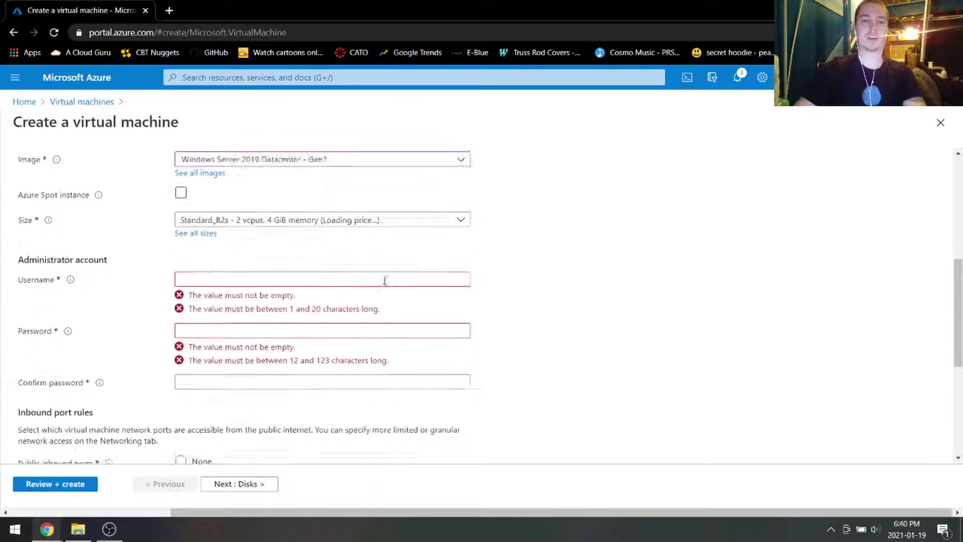
Step: Enter testvm1's administrator username and a matching password and confirmation
{"action": "left_click", "coordinate": [342, 262]}
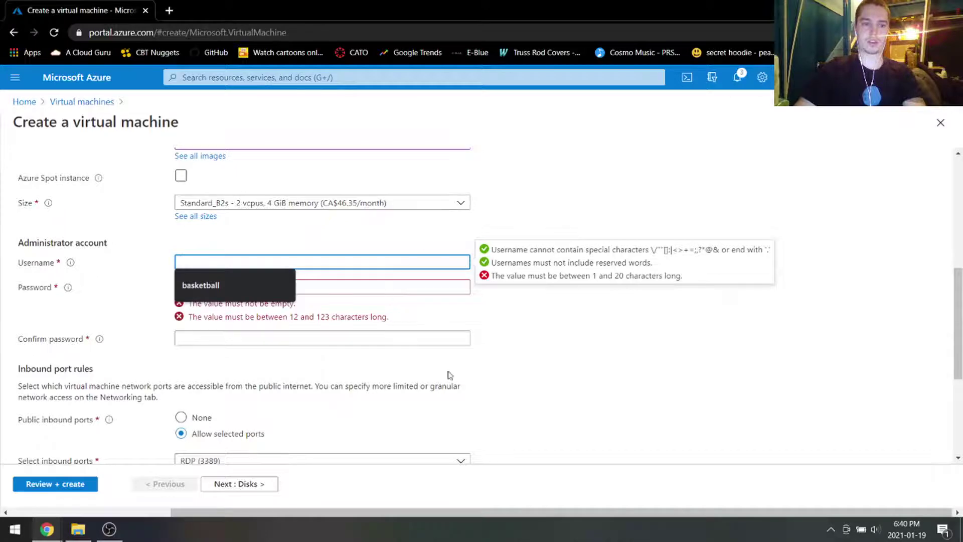
{"action": "scroll", "coordinate": [486, 386], "scroll_direction": "down", "scroll_amount": 1}
{"action": "scroll", "coordinate": [518, 341], "scroll_direction": "up", "scroll_amount": 1}
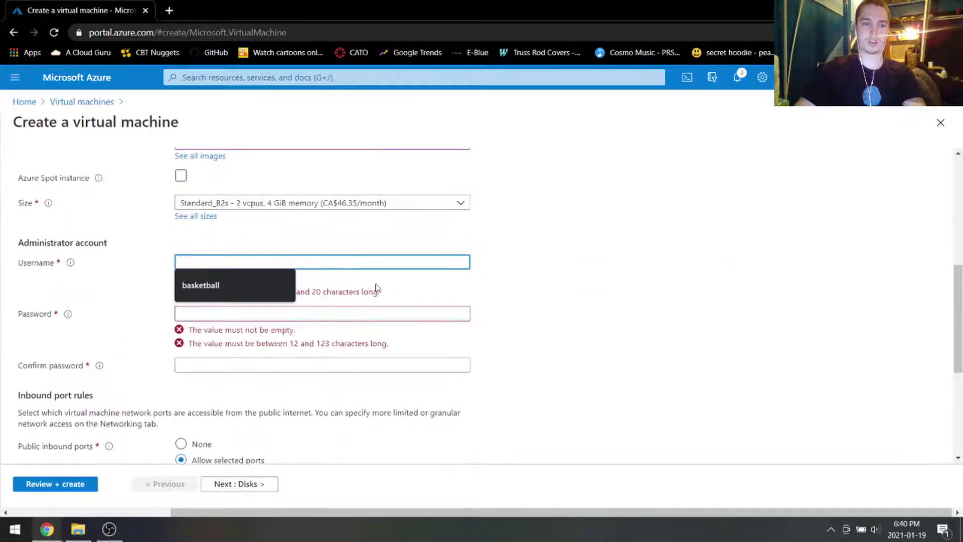
{"action": "scroll", "coordinate": [613, 260], "scroll_direction": "up", "scroll_amount": 1}
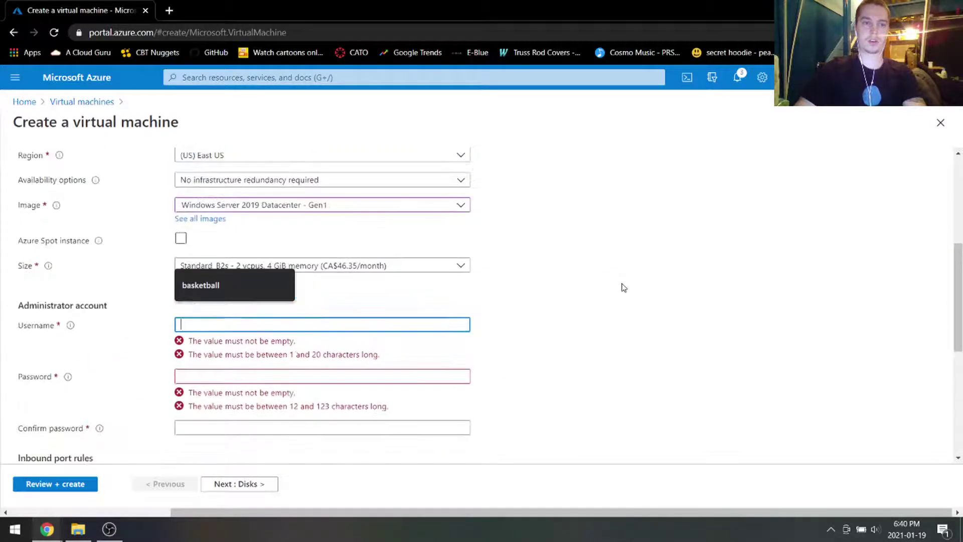
{"action": "scroll", "coordinate": [621, 286], "scroll_direction": "down", "scroll_amount": 1}
{"action": "type", "text": "tacobell"}
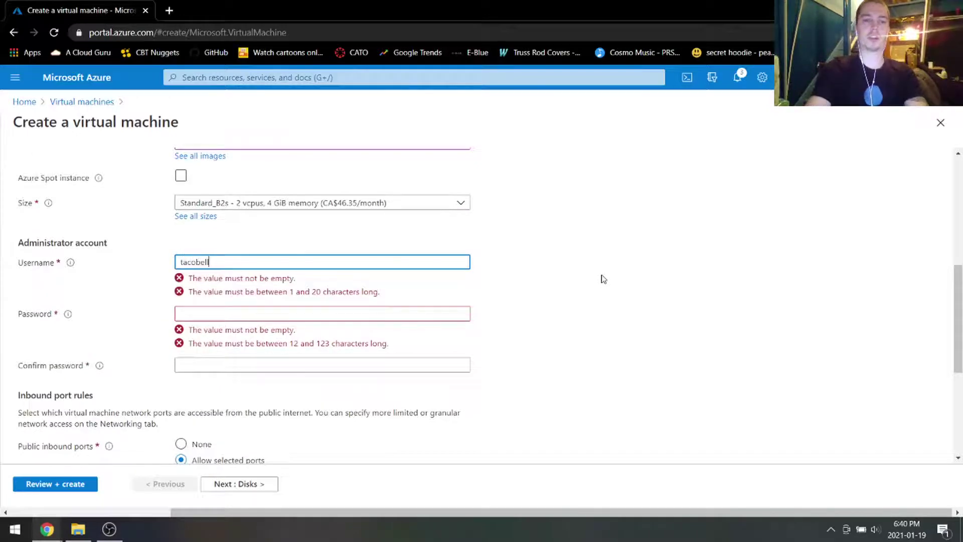
{"action": "key", "text": "Tab"}
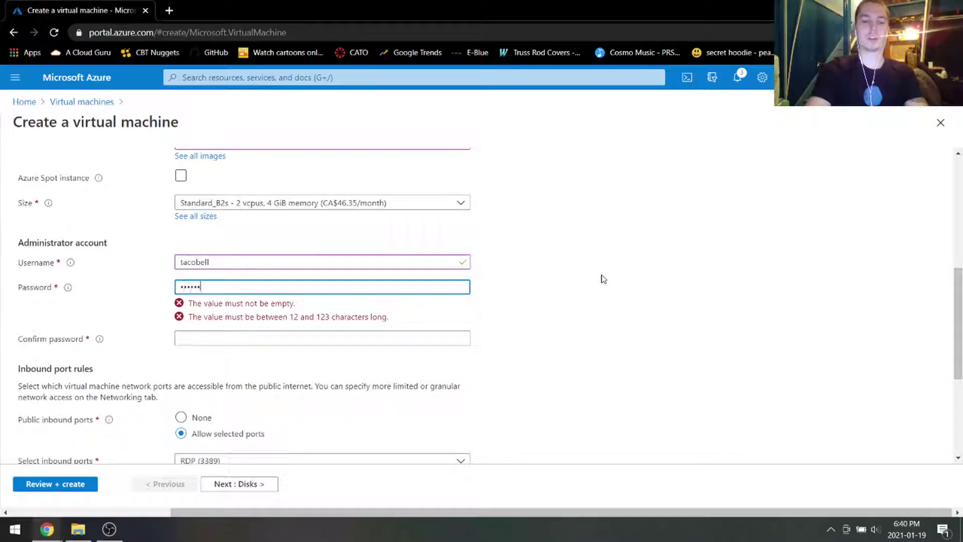
{"action": "type", "text": "•••"}
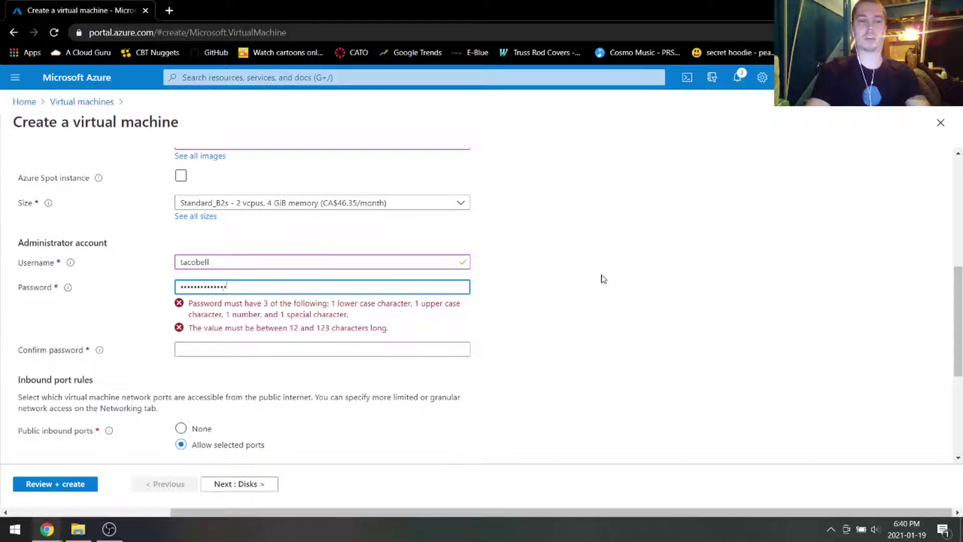
{"action": "key", "text": "Tab"}
{"action": "type", "text": "••••••"}
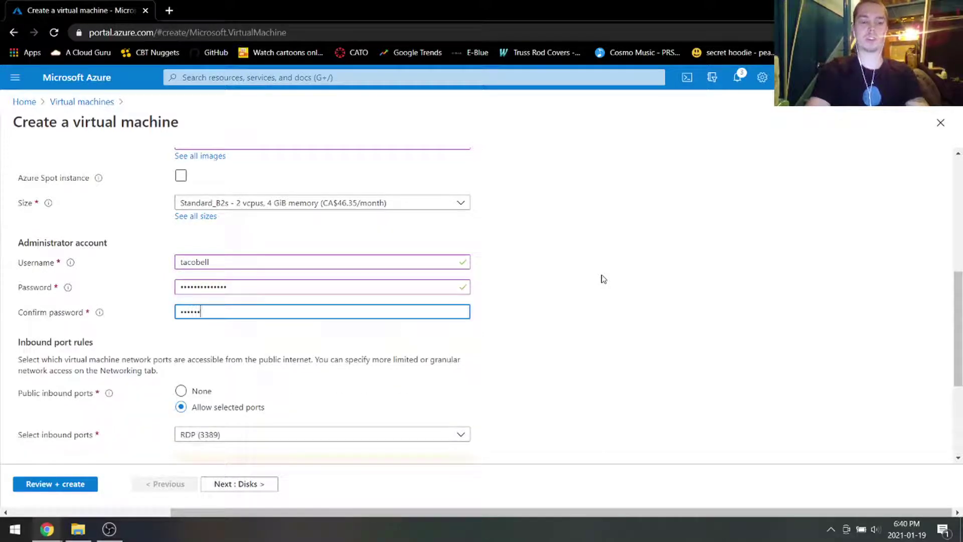
{"action": "type", "text": "•••"}
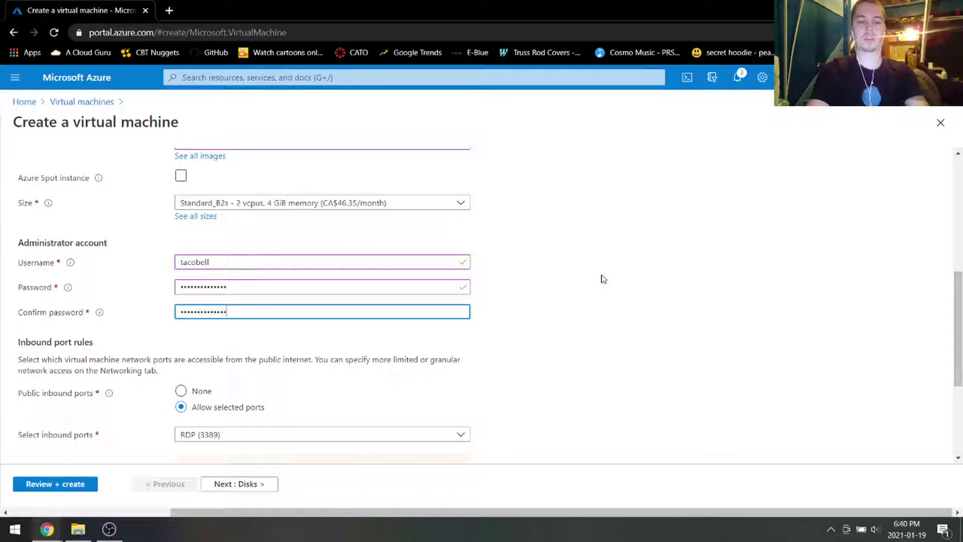
{"action": "scroll", "coordinate": [189, 400], "scroll_direction": "down", "scroll_amount": 3}
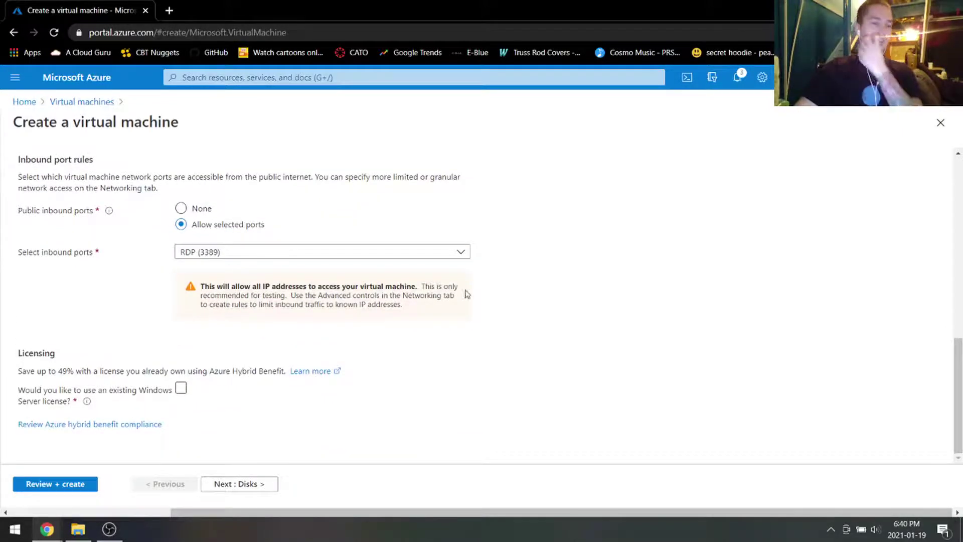
{"action": "scroll", "coordinate": [584, 300], "scroll_direction": "up", "scroll_amount": 10}
{"action": "left_click", "coordinate": [122, 173]}
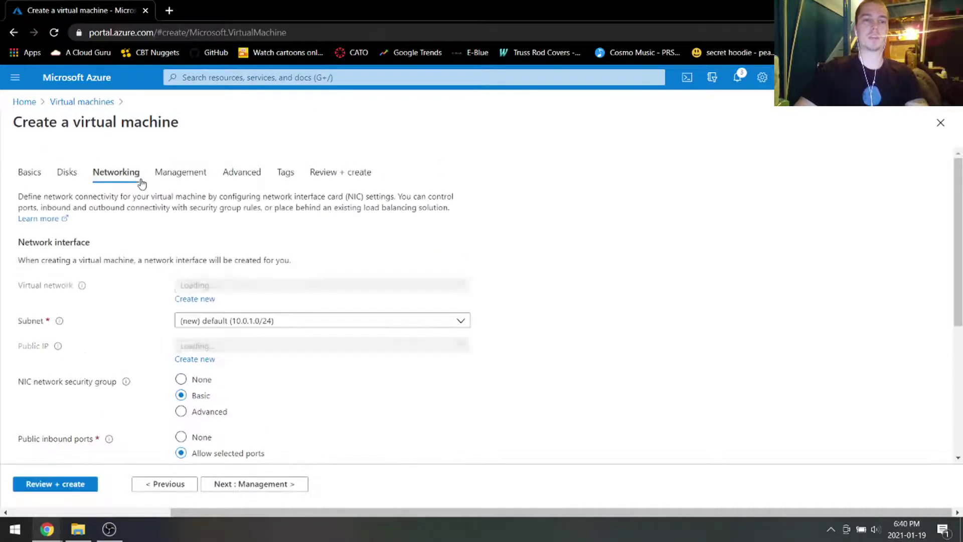
Step: Keep taco-vnet, the default subnet and the new testvm1-ip public address
{"action": "scroll", "coordinate": [180, 266], "scroll_direction": "down", "scroll_amount": 3}
{"action": "scroll", "coordinate": [158, 265], "scroll_direction": "up", "scroll_amount": 1}
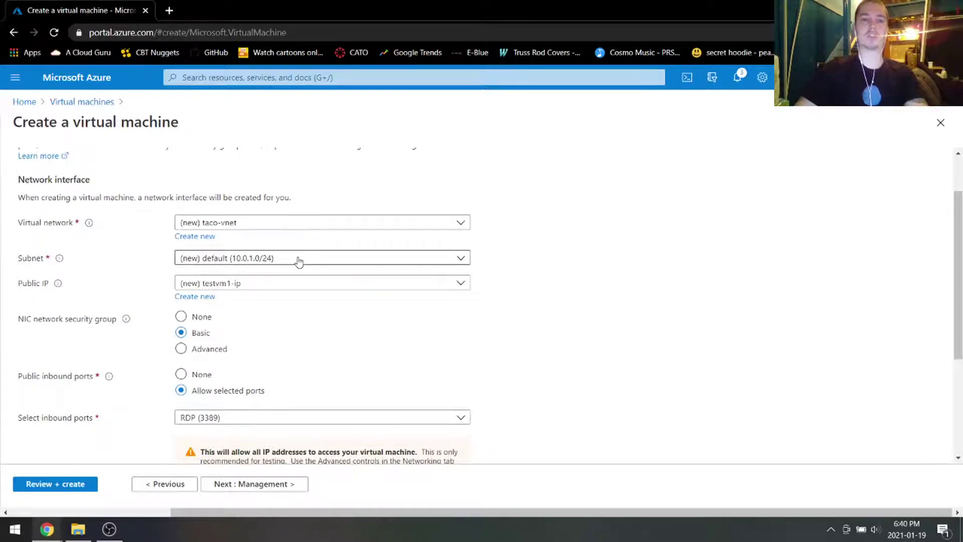
{"action": "left_click", "coordinate": [264, 222]}
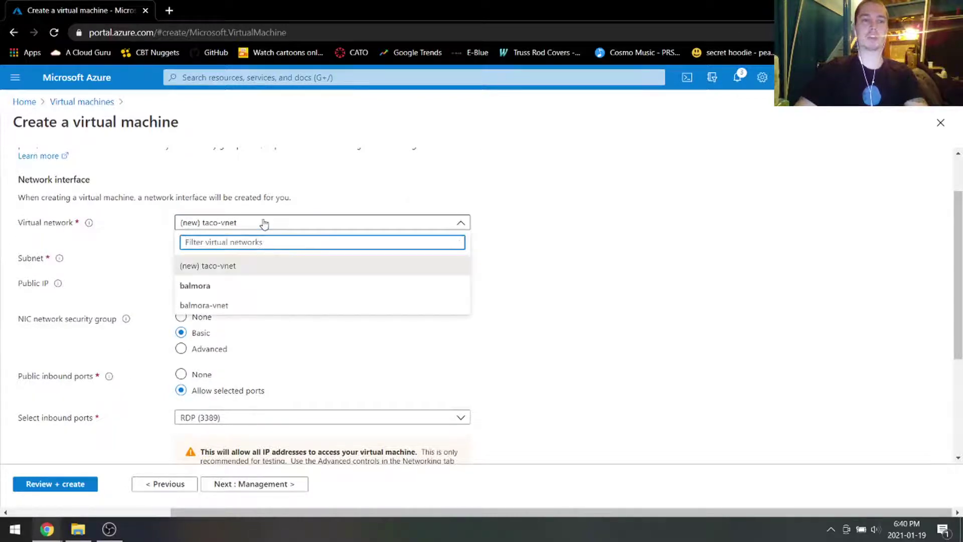
{"action": "left_click", "coordinate": [264, 222]}
{"action": "left_click", "coordinate": [301, 257]}
{"action": "left_click", "coordinate": [301, 258]}
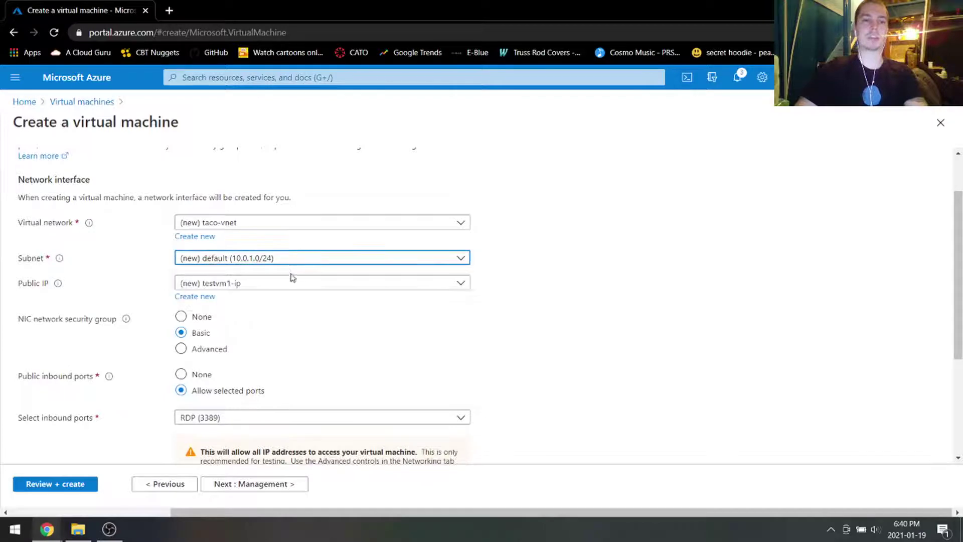
{"action": "left_click", "coordinate": [293, 283]}
{"action": "left_click", "coordinate": [274, 288]}
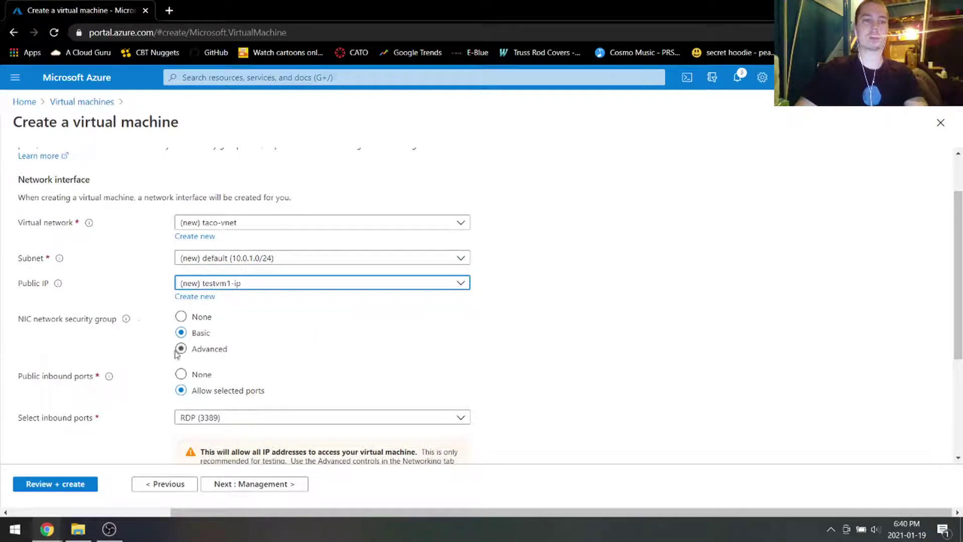
Step: Set the NIC security group to Advanced using a new testvm1-nsg
{"action": "left_click", "coordinate": [181, 348]}
{"action": "scroll", "coordinate": [240, 336], "scroll_direction": "down", "scroll_amount": 1}
{"action": "left_click", "coordinate": [225, 315]}
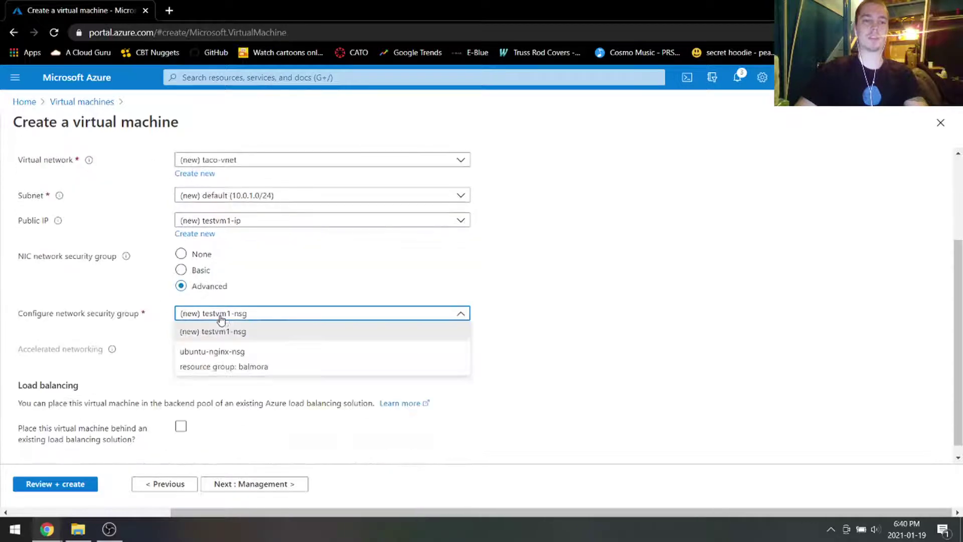
{"action": "left_click", "coordinate": [240, 318]}
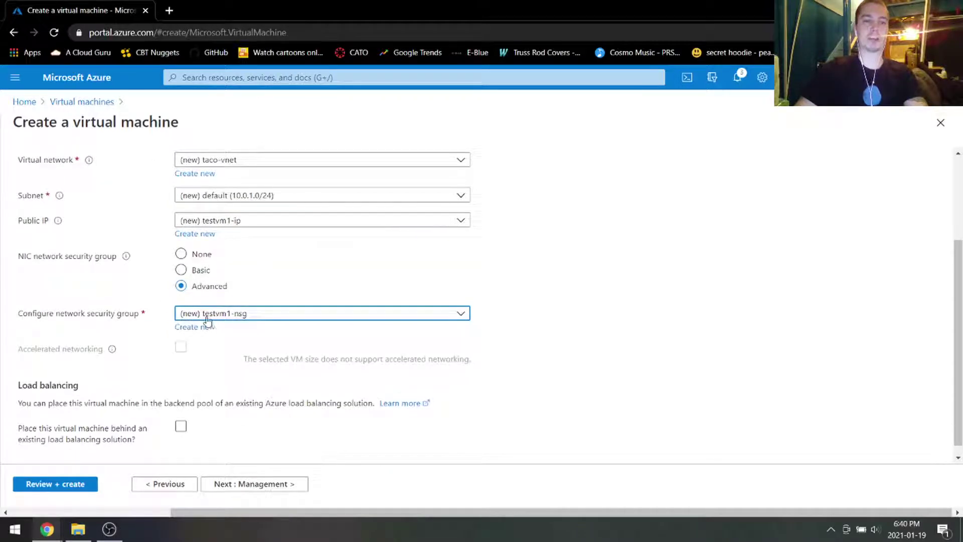
{"action": "scroll", "coordinate": [250, 316], "scroll_direction": "down", "scroll_amount": 1}
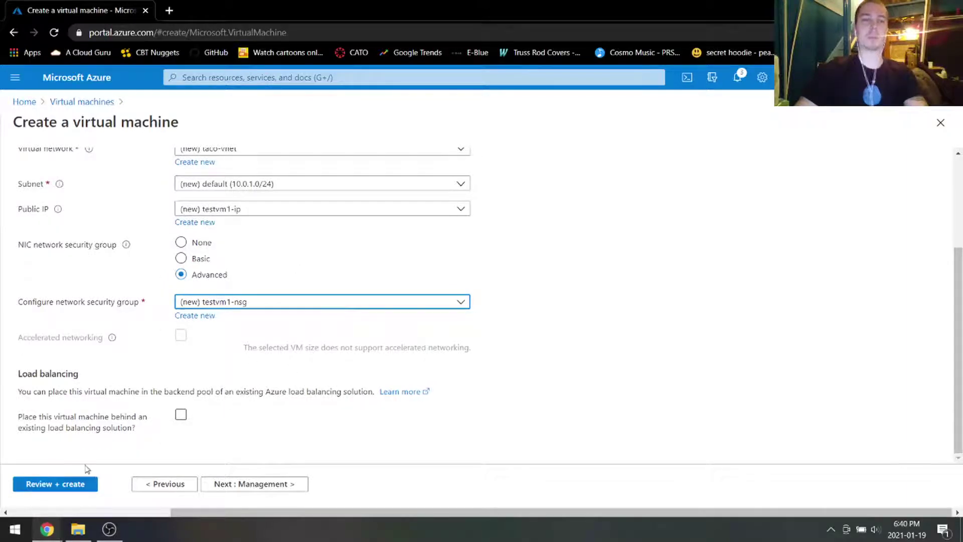
Step: Validate and deploy testvm1, then open the Virtual machines list via search
{"action": "left_click", "coordinate": [66, 484]}
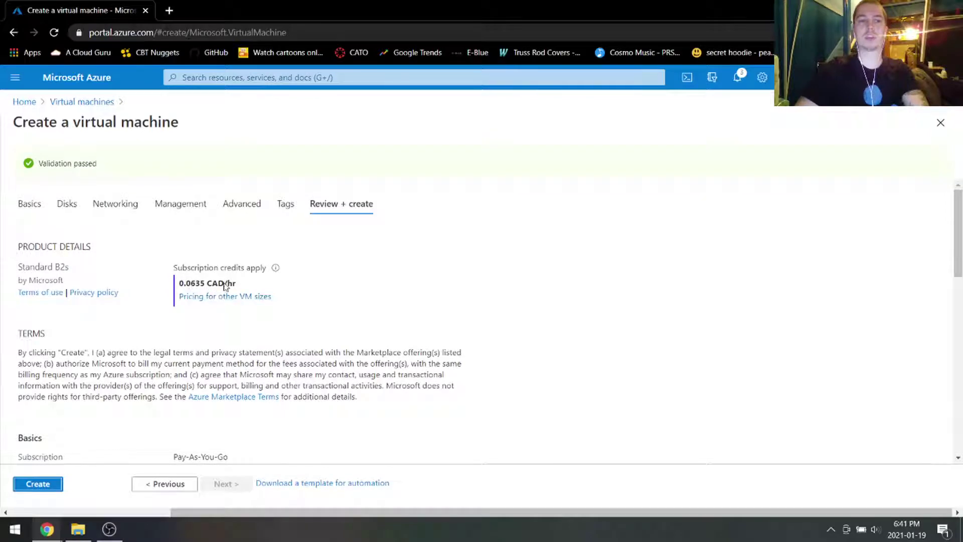
{"action": "scroll", "coordinate": [98, 428], "scroll_direction": "down", "scroll_amount": 10}
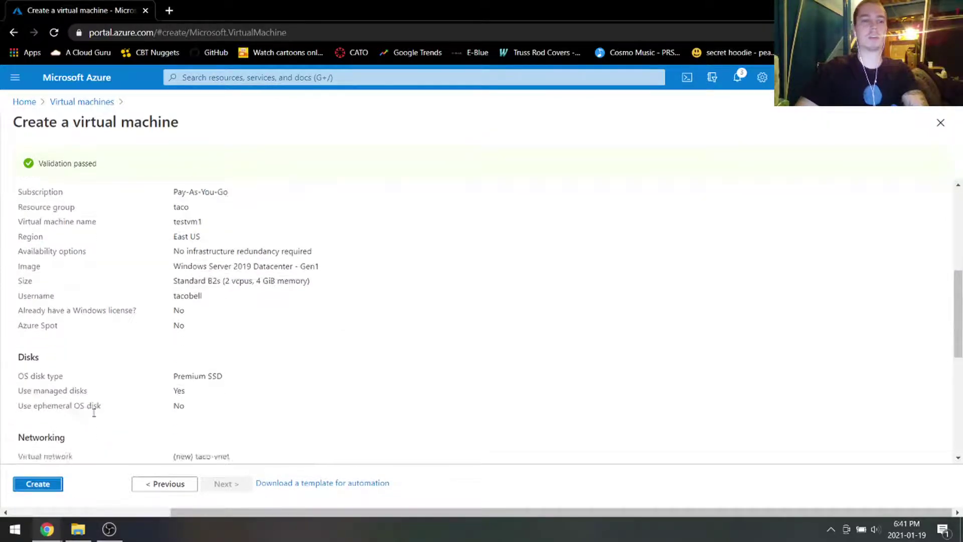
{"action": "left_click", "coordinate": [40, 483]}
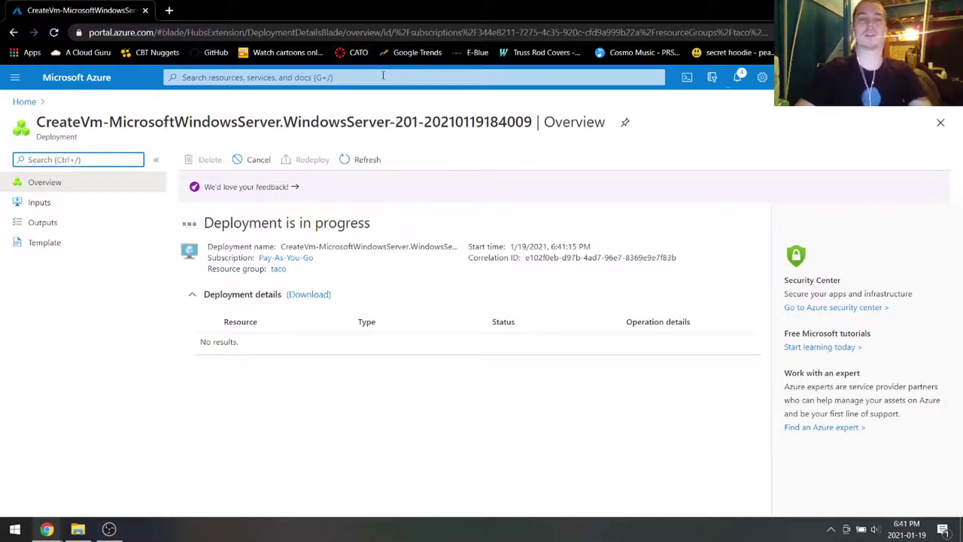
{"action": "key", "text": "g+slash"}
{"action": "left_click", "coordinate": [197, 253]}
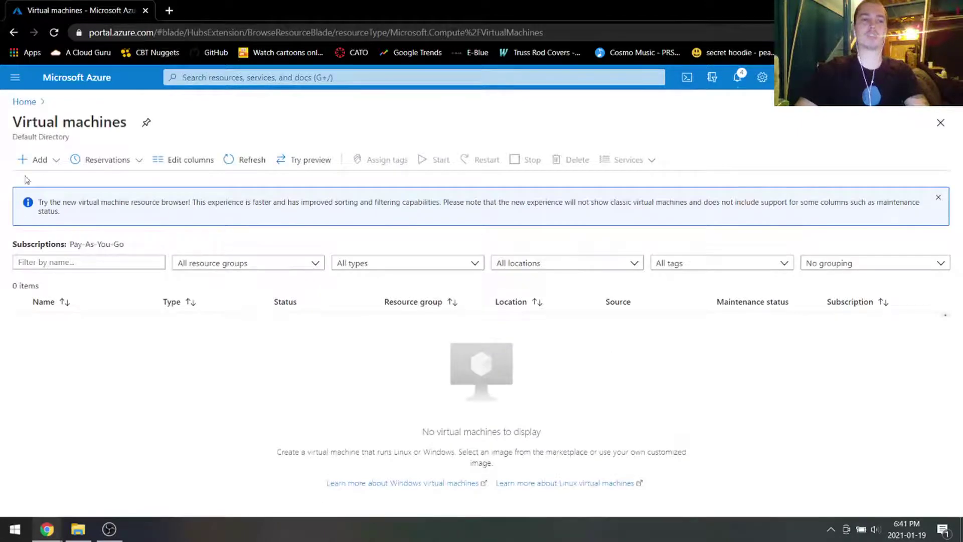
Step: Start a second VM named testvm2 in taco with the Windows Server 2019 Datacenter image
{"action": "left_click", "coordinate": [32, 160]}
{"action": "left_click", "coordinate": [51, 182]}
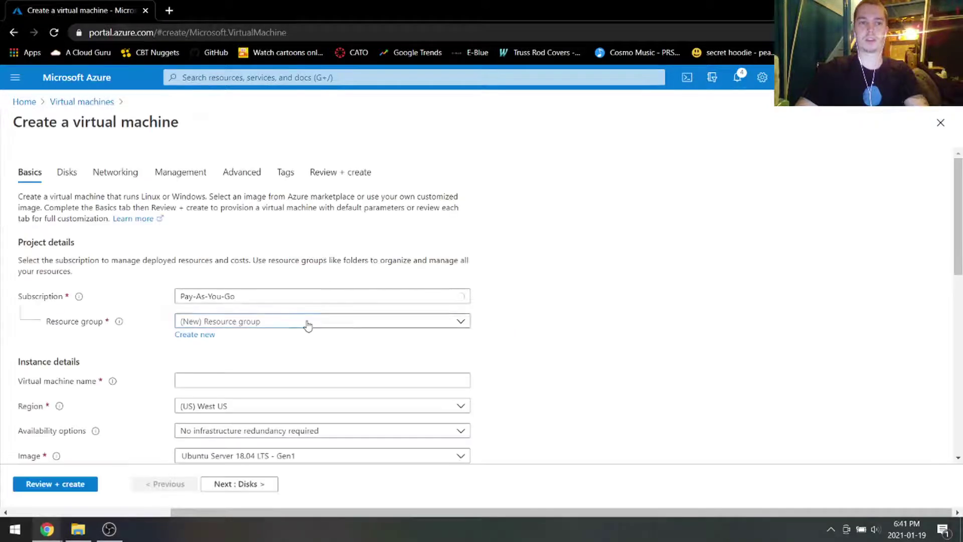
{"action": "left_click", "coordinate": [308, 323]}
{"action": "left_click", "coordinate": [236, 401]}
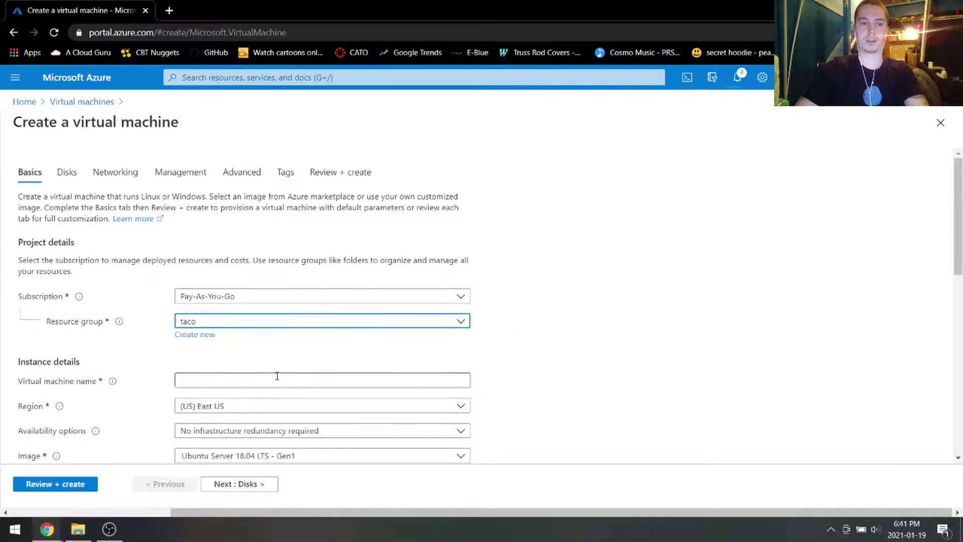
{"action": "scroll", "coordinate": [276, 376], "scroll_direction": "down", "scroll_amount": 4}
{"action": "left_click", "coordinate": [240, 190]}
{"action": "type", "text": "test"}
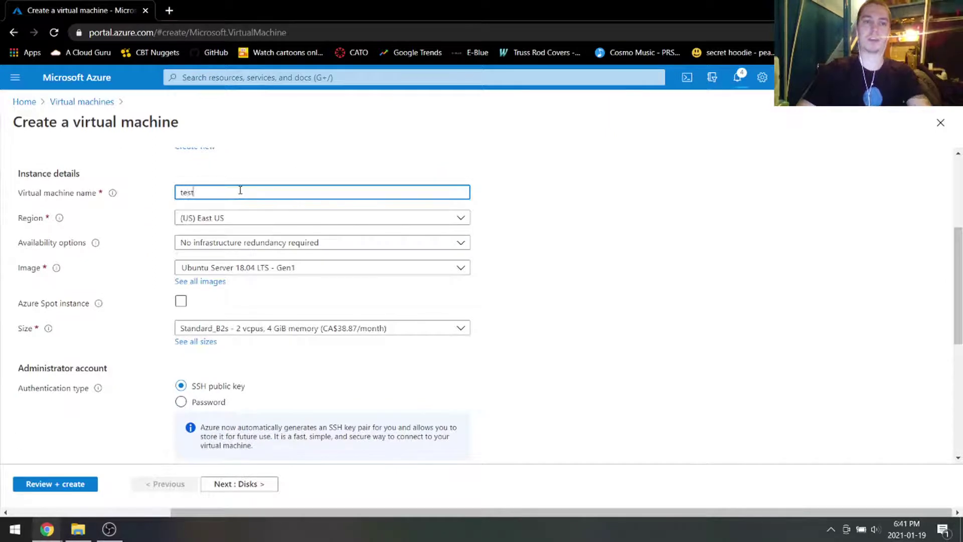
{"action": "type", "text": "vm2"}
{"action": "left_click", "coordinate": [276, 273]}
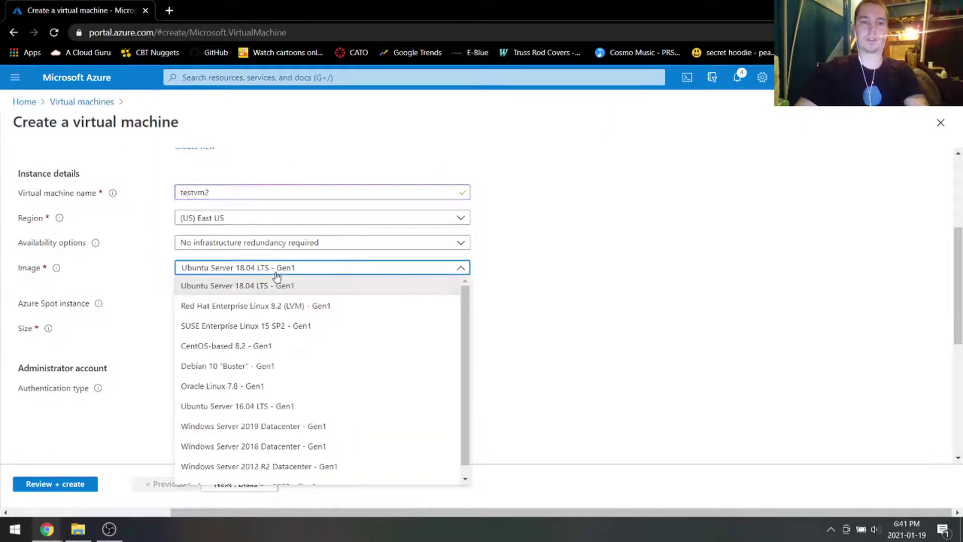
{"action": "scroll", "coordinate": [311, 391], "scroll_direction": "down", "scroll_amount": 1}
{"action": "left_click", "coordinate": [313, 412]}
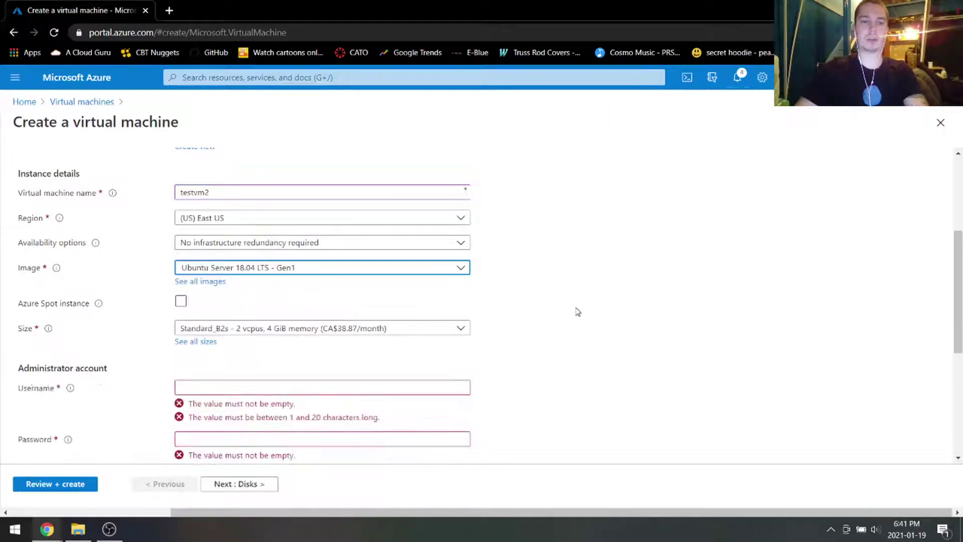
{"action": "scroll", "coordinate": [413, 318], "scroll_direction": "down", "scroll_amount": 3}
Step: Enter testvm2's administrator username, password and password confirmation
{"action": "left_click", "coordinate": [296, 261]}
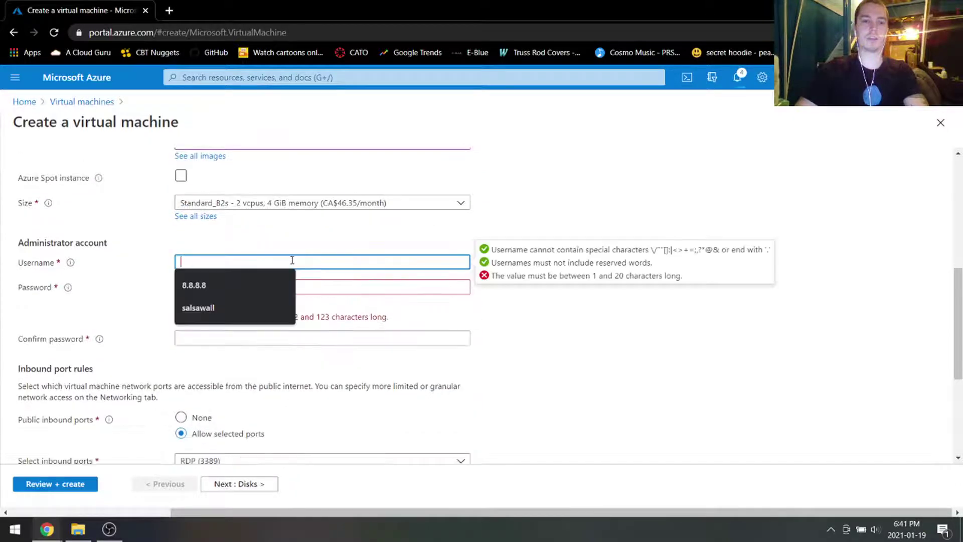
{"action": "type", "text": "tad"}
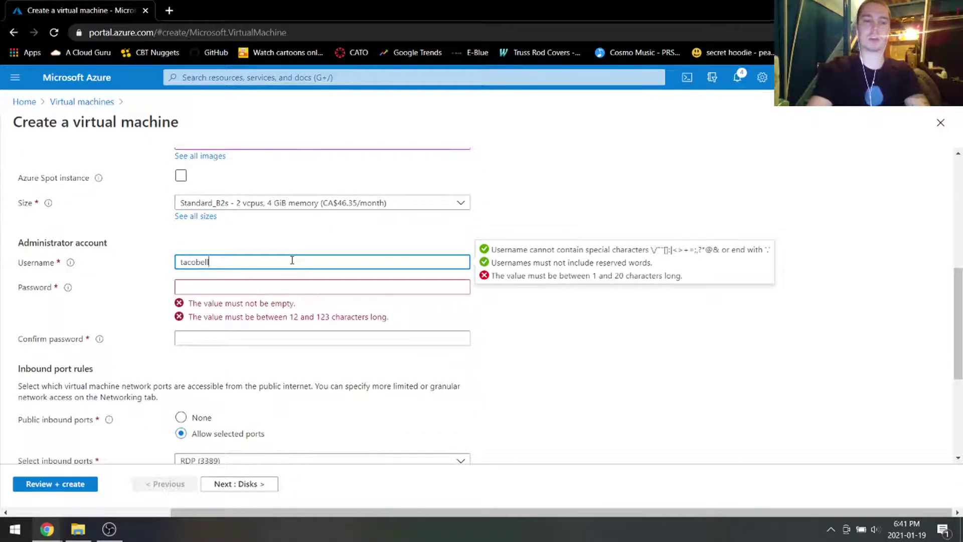
{"action": "key", "text": "Tab"}
{"action": "type", "text": "P"}
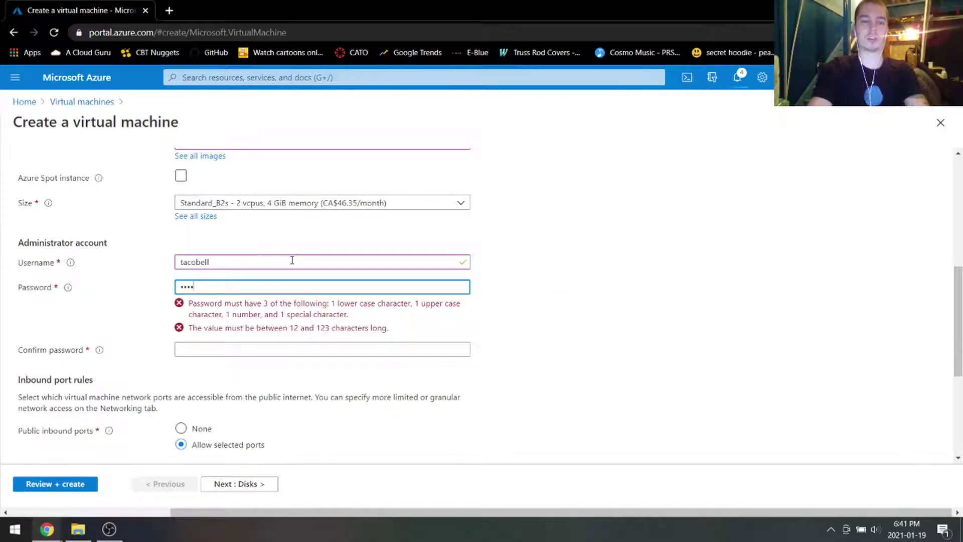
{"action": "type", "text": "Password1234!"}
{"action": "key", "text": "Tab"}
{"action": "type", "text": "Passwo"}
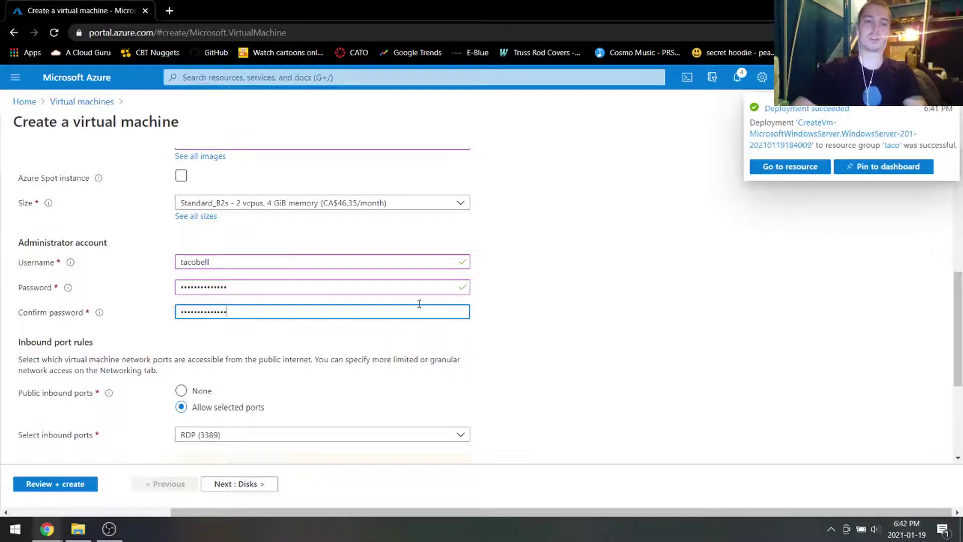
{"action": "scroll", "coordinate": [419, 303], "scroll_direction": "down", "scroll_amount": 3}
{"action": "scroll", "coordinate": [602, 257], "scroll_direction": "up", "scroll_amount": 10}
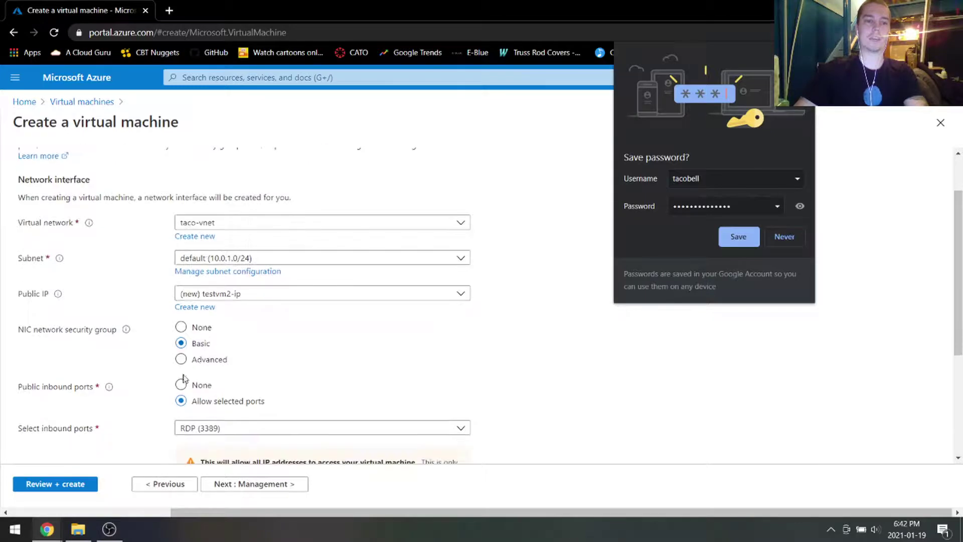
Step: Keep the default subnet and the new testvm2-ip public address
{"action": "left_click", "coordinate": [239, 258]}
{"action": "left_click", "coordinate": [241, 259]}
{"action": "left_click", "coordinate": [261, 294]}
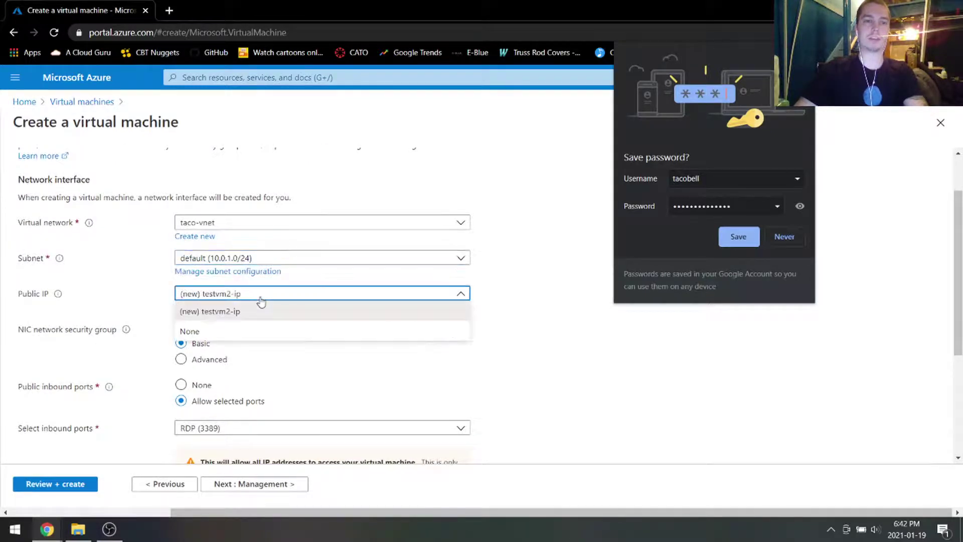
{"action": "left_click", "coordinate": [256, 299]}
{"action": "scroll", "coordinate": [211, 260], "scroll_direction": "down", "scroll_amount": 3}
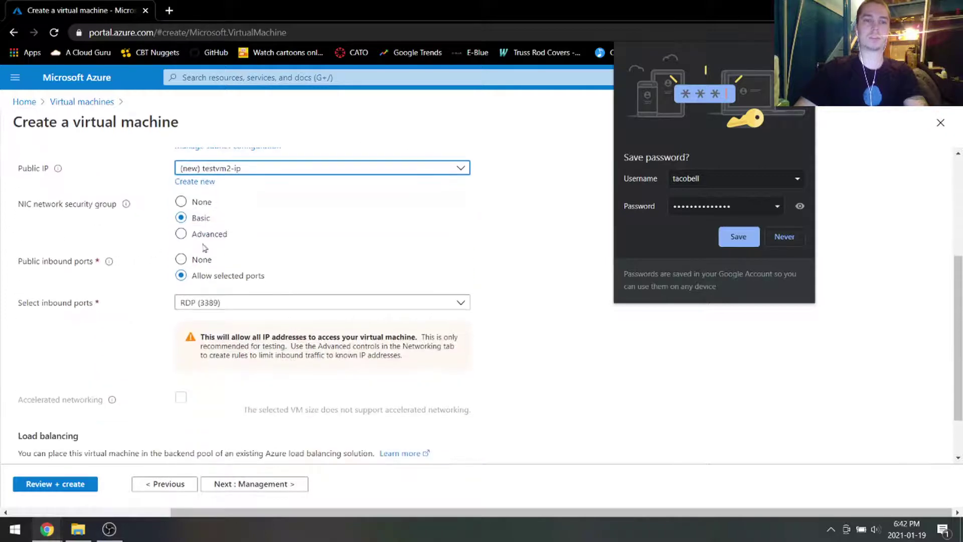
Step: Set the NIC security group to Advanced reusing testvm1-nsg, then go to review
{"action": "left_click", "coordinate": [183, 236]}
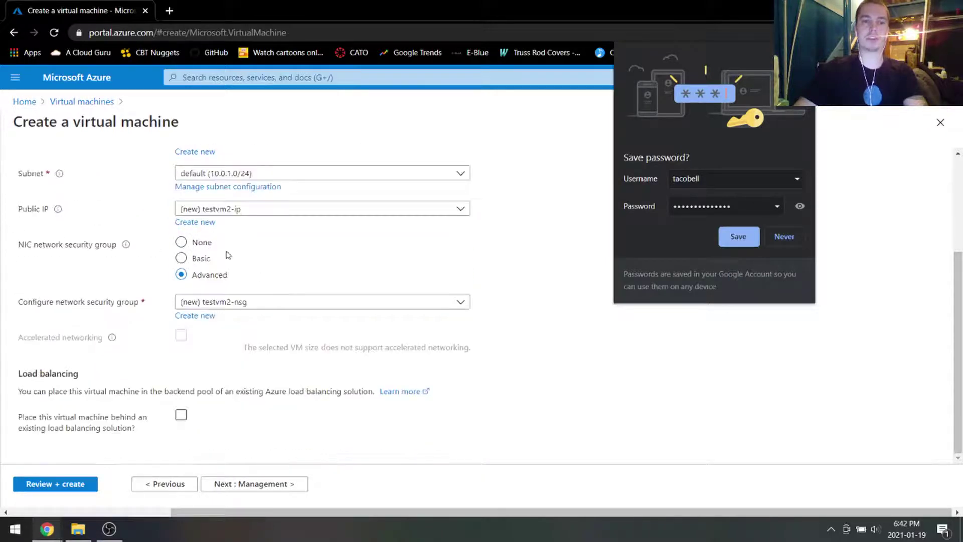
{"action": "left_click", "coordinate": [255, 303]}
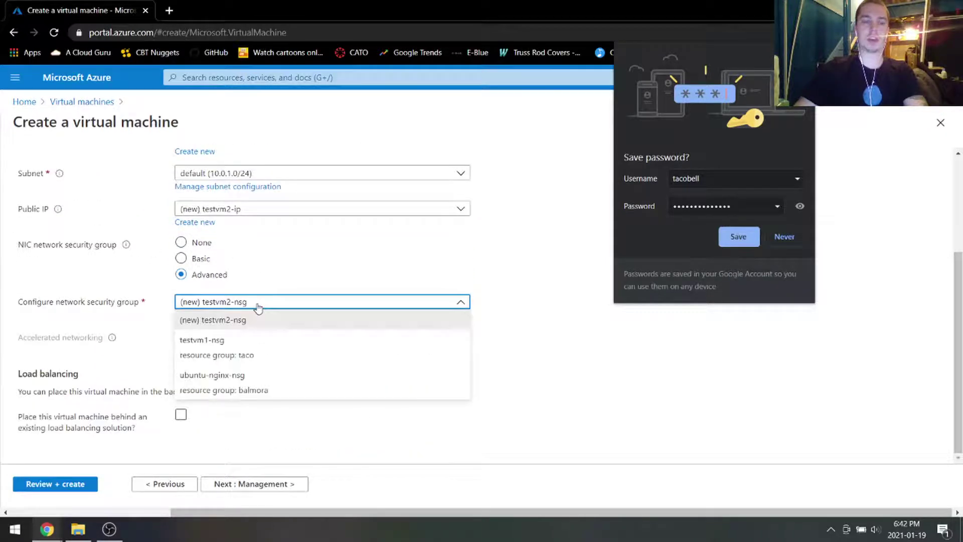
{"action": "left_click", "coordinate": [229, 345]}
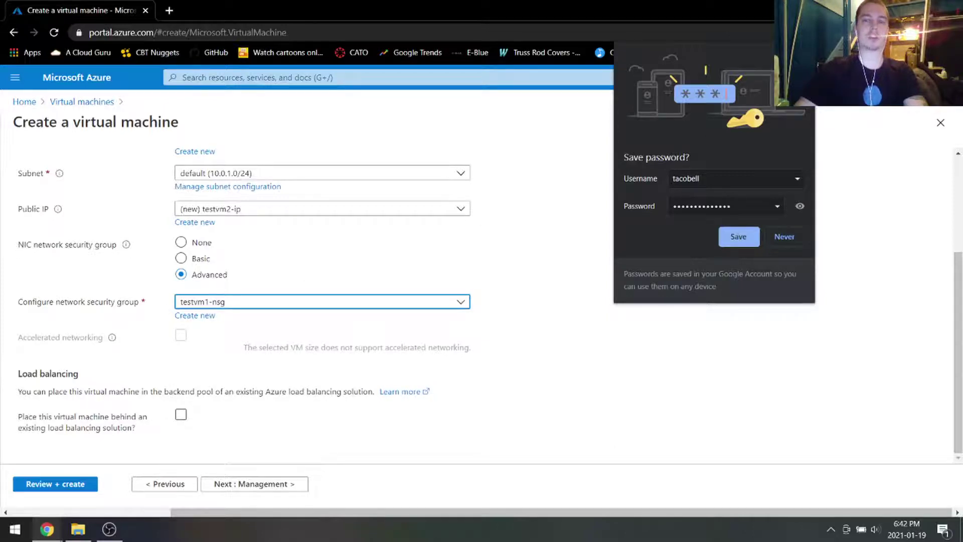
{"action": "left_click", "coordinate": [509, 217]}
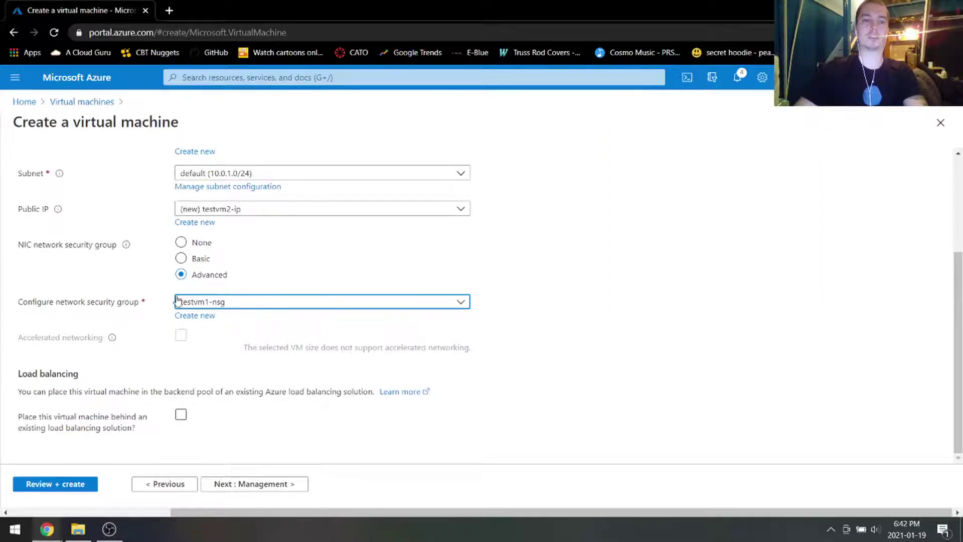
{"action": "left_click", "coordinate": [71, 483]}
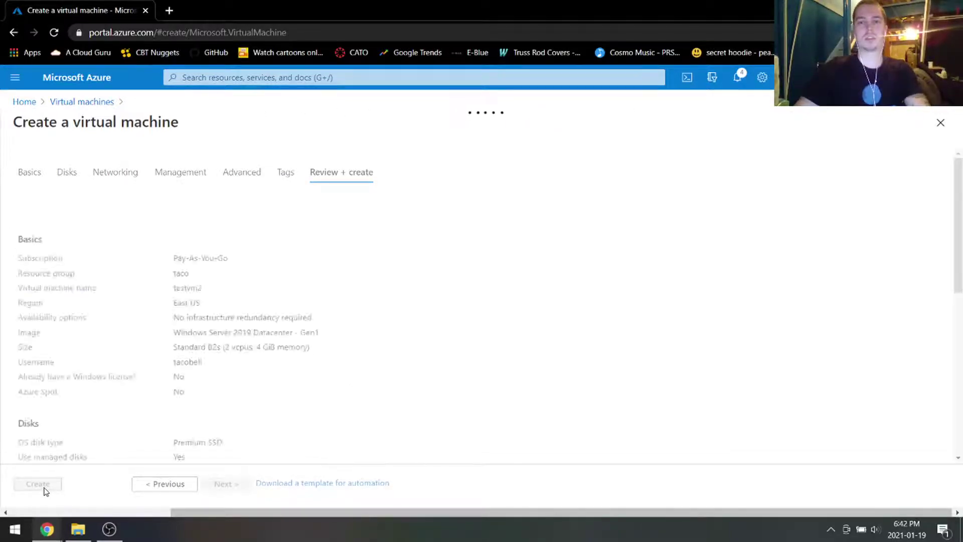
Step: Create the testvm2 deployment, then go to the Virtual machines list via the search bar
{"action": "left_click", "coordinate": [38, 484]}
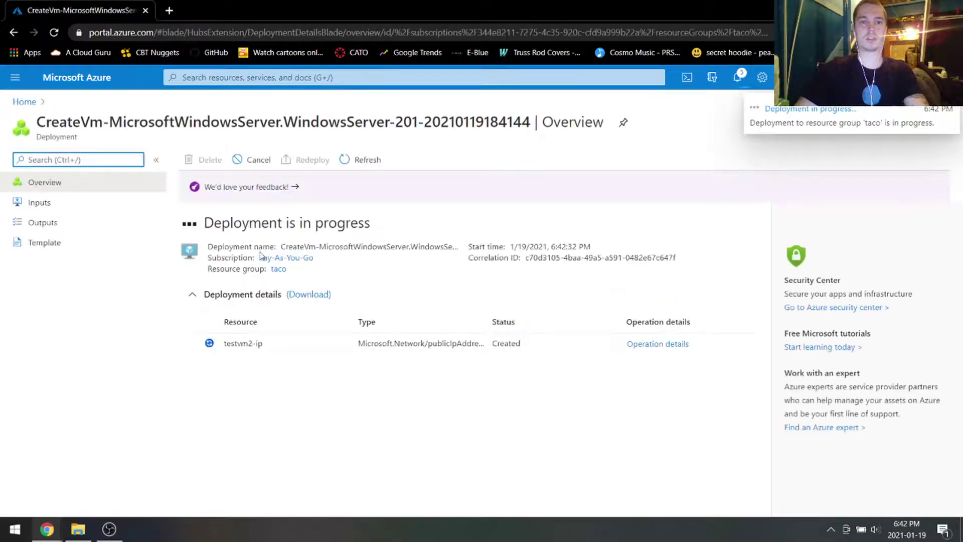
{"action": "left_click", "coordinate": [204, 79]}
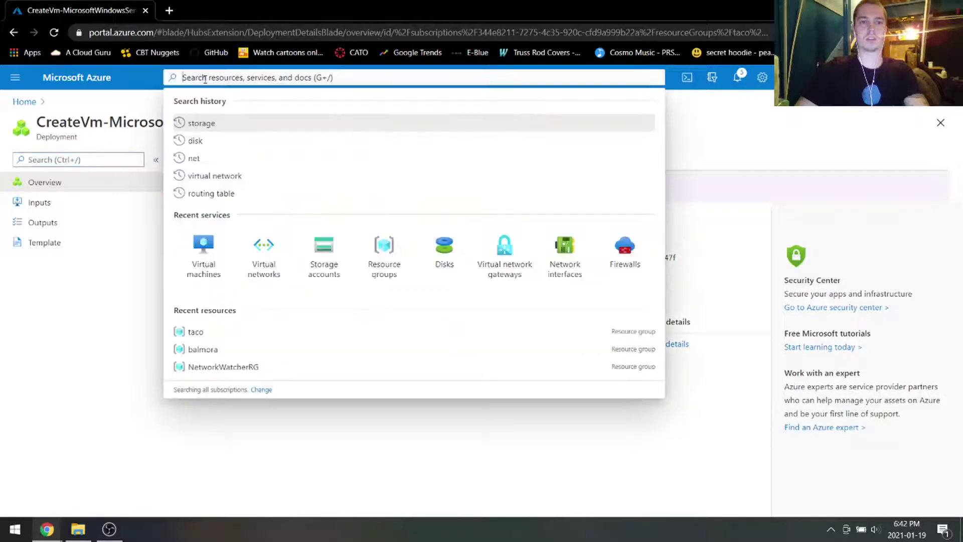
{"action": "left_click", "coordinate": [204, 249]}
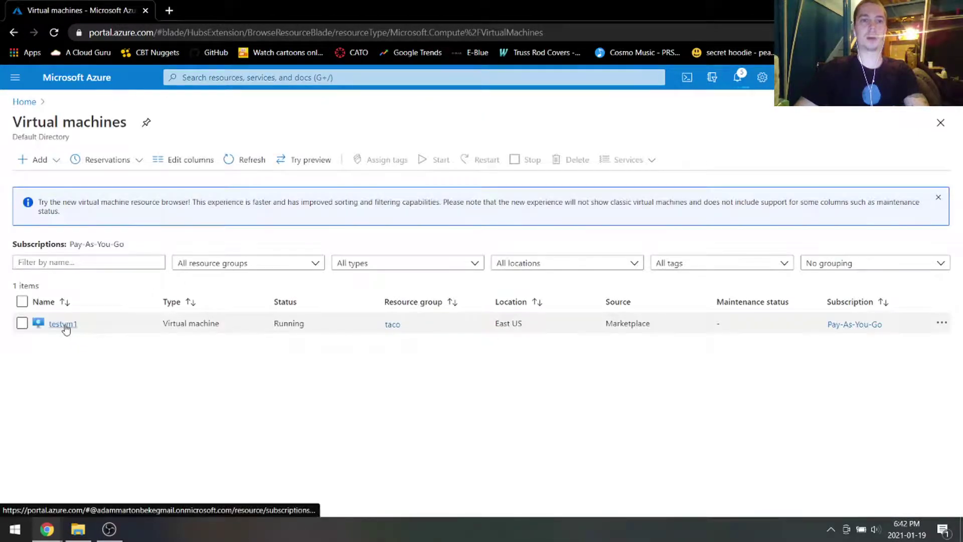
Step: Download testvm1's RDP connection file from its Connect > RDP page
{"action": "left_click", "coordinate": [64, 325]}
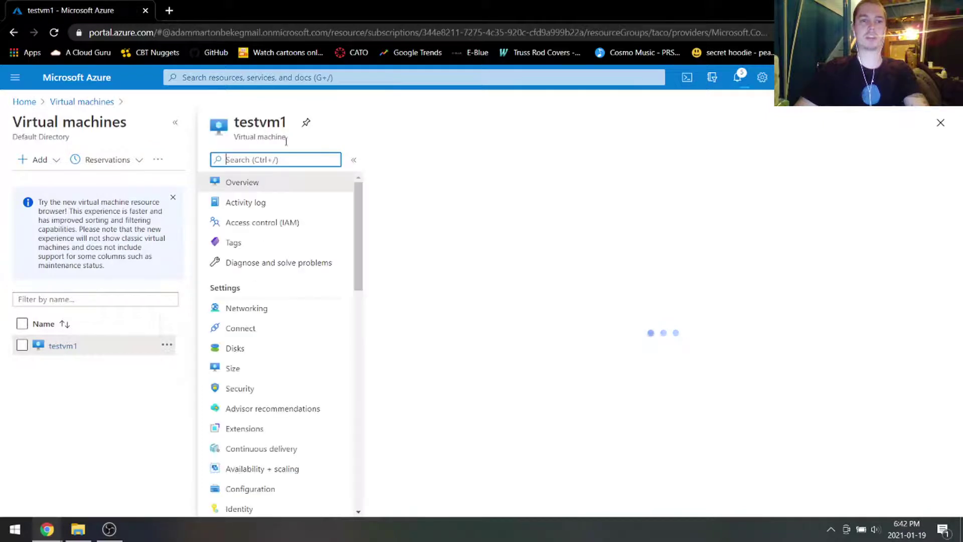
{"action": "left_click", "coordinate": [411, 160]}
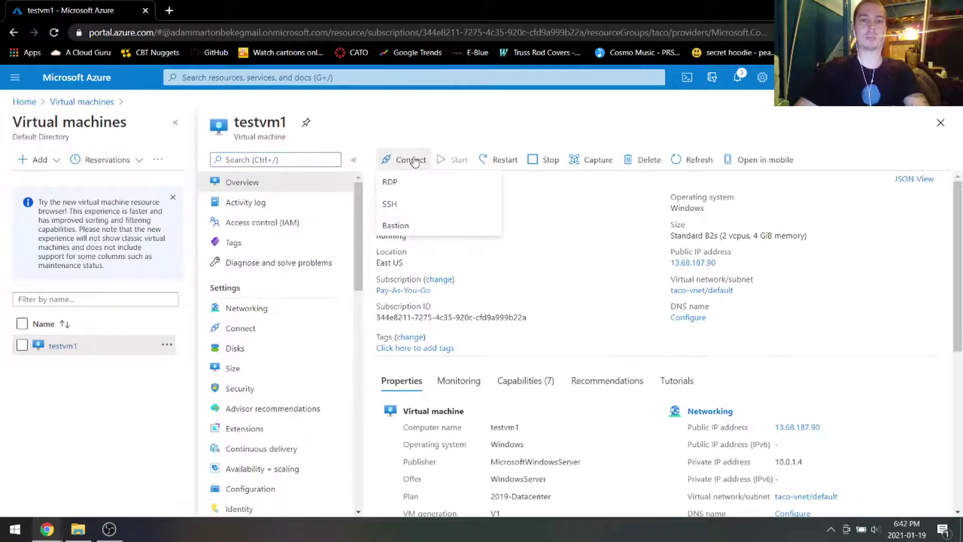
{"action": "left_click", "coordinate": [426, 182]}
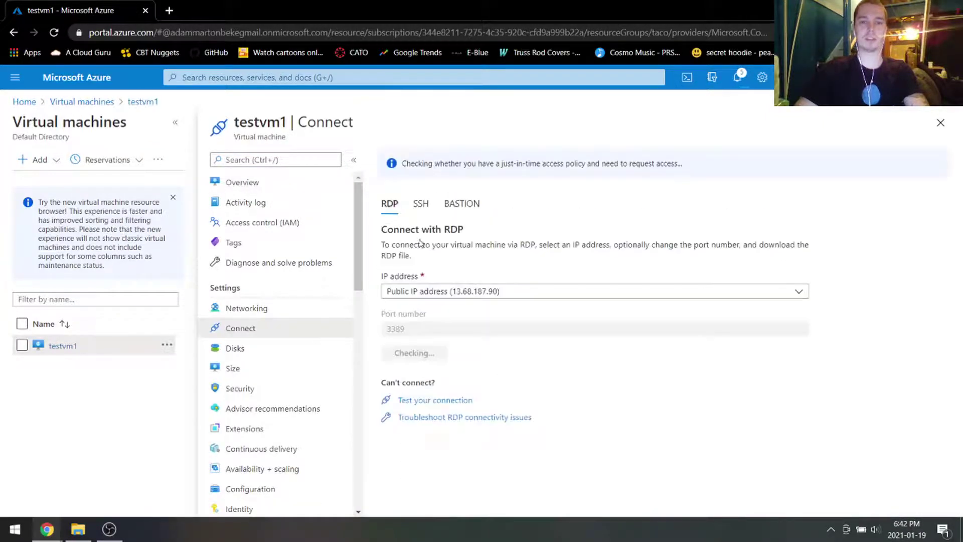
{"action": "left_click", "coordinate": [430, 353]}
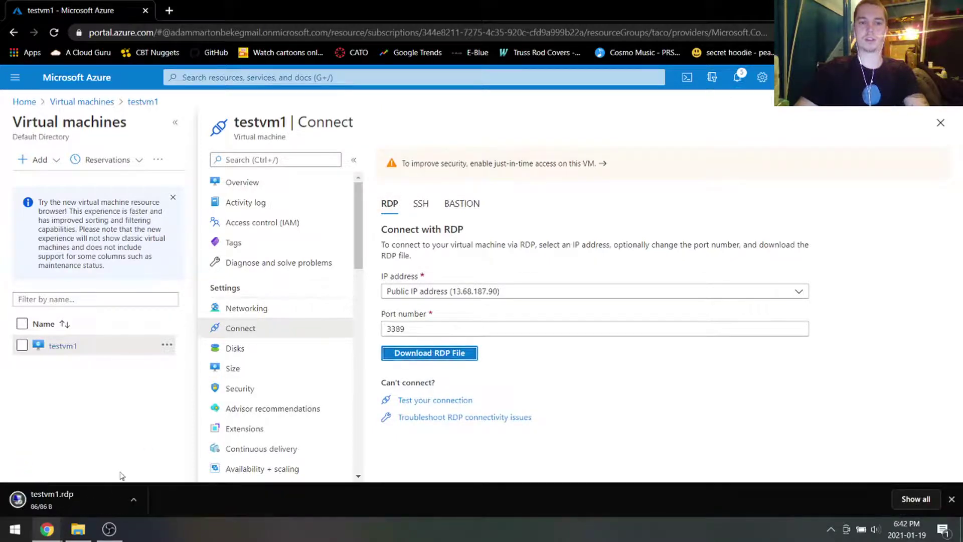
Step: Open testvm1.rdp and sign in with the local admin username and password
{"action": "left_click", "coordinate": [79, 495]}
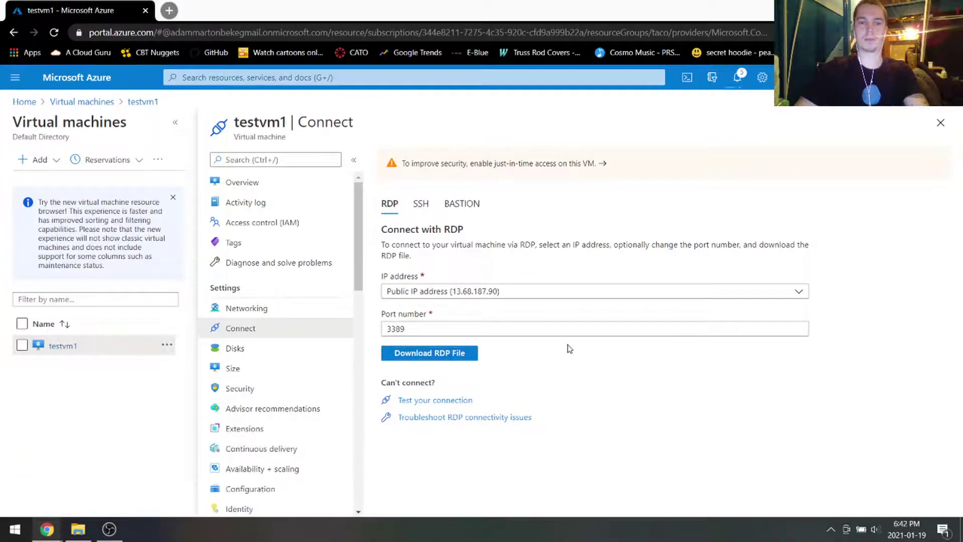
{"action": "left_click", "coordinate": [574, 329]}
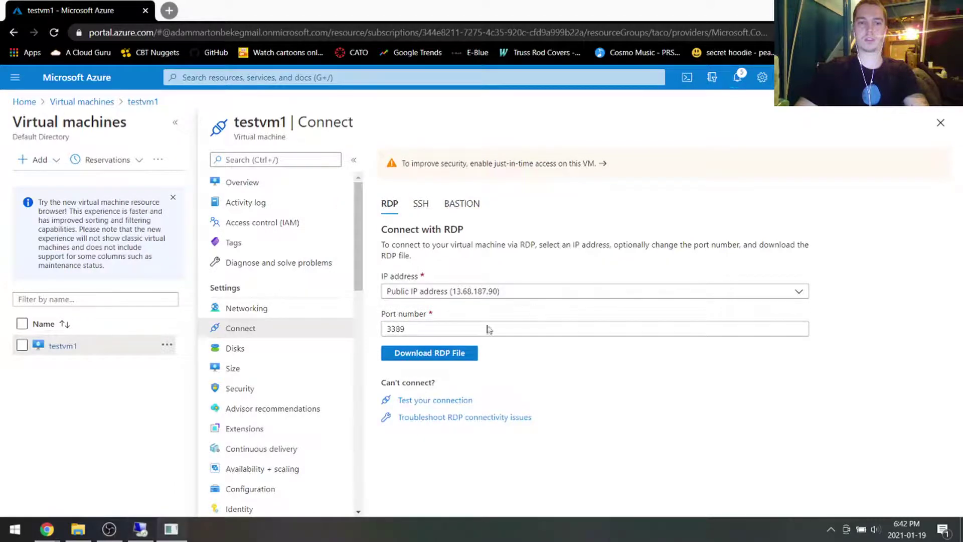
{"action": "type", "text": "localadmin"}
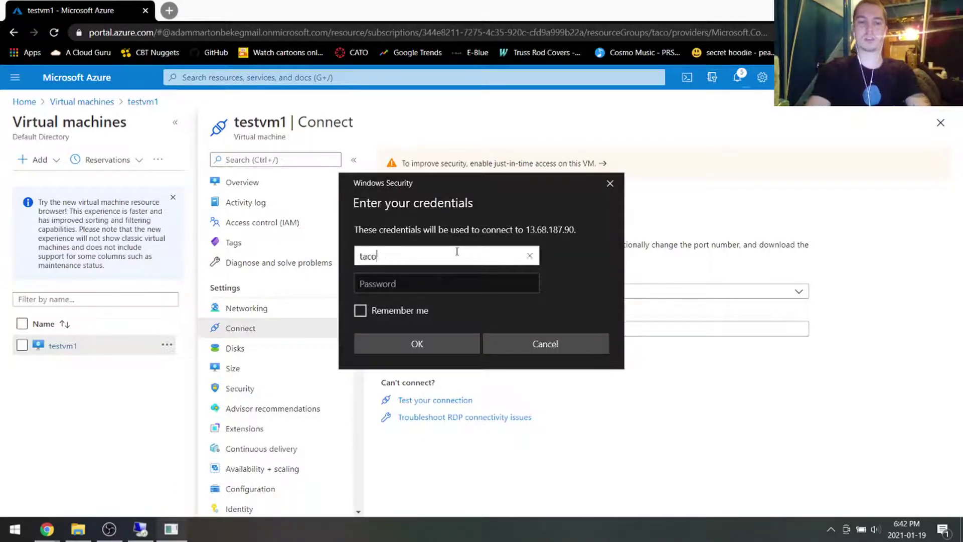
{"action": "key", "text": "Tab"}
{"action": "type", "text": "**************"}
{"action": "key", "text": "Return"}
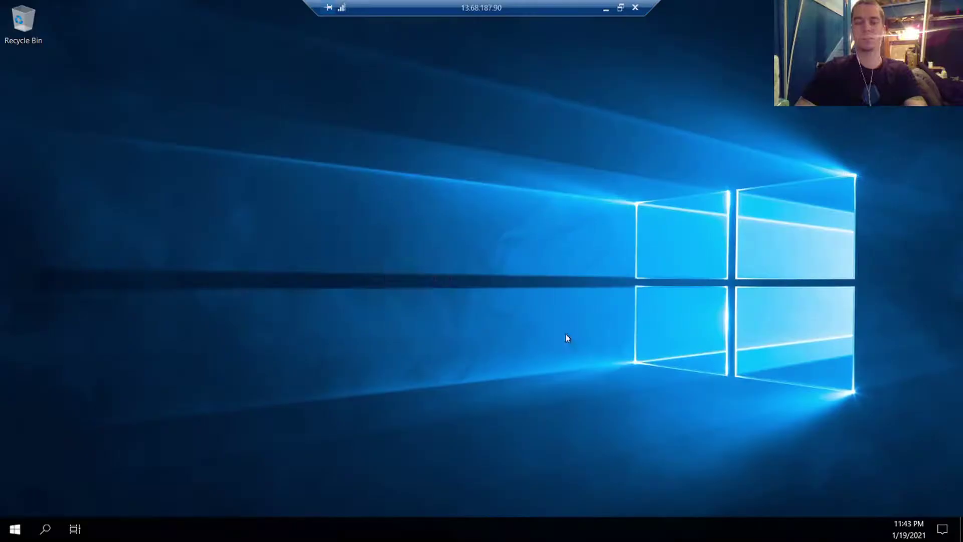
Step: Create a new text document on the remote desktop, allow network discovery, and move it left
{"action": "right_click", "coordinate": [328, 220]}
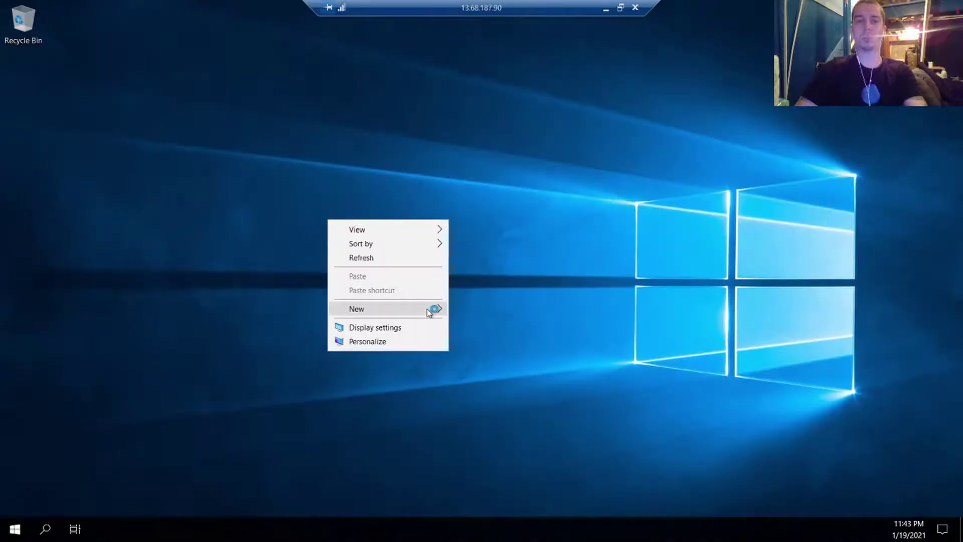
{"action": "mouse_move", "coordinate": [429, 308]}
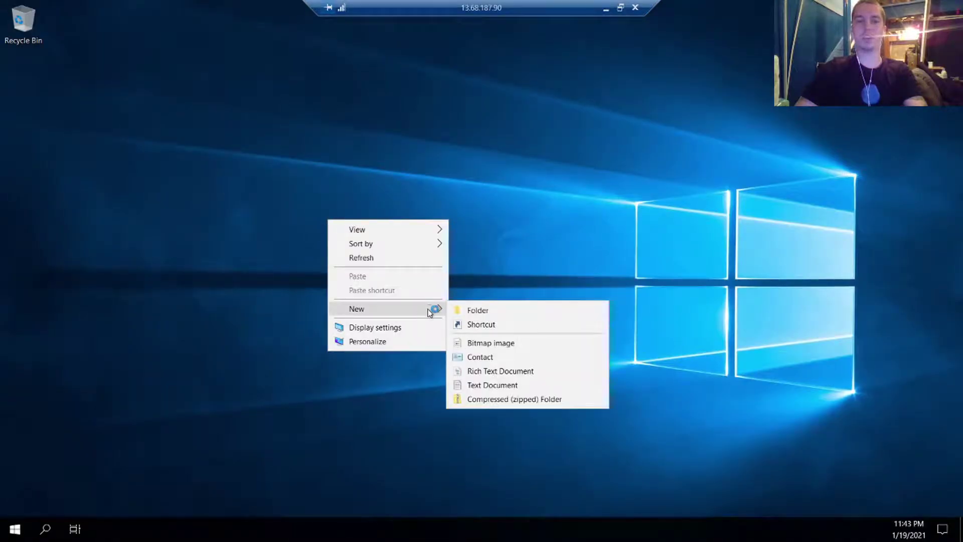
{"action": "left_click", "coordinate": [504, 386]}
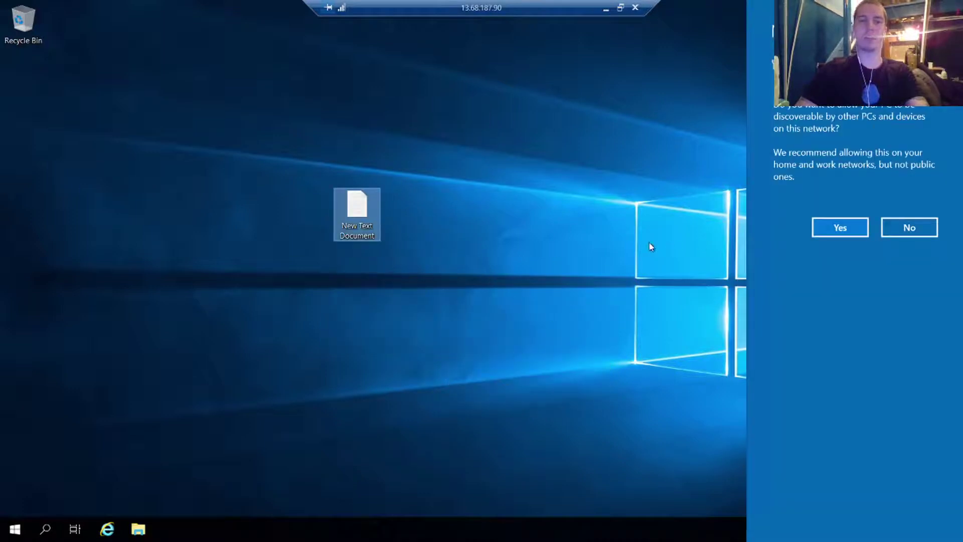
{"action": "left_click", "coordinate": [830, 228]}
{"action": "left_click_drag", "start_coordinate": [360, 206], "coordinate": [130, 221]}
Step: Rename the document to 'test', dismiss the Admin Center popup and minimize Server Manager
{"action": "right_click", "coordinate": [129, 221]}
{"action": "left_click", "coordinate": [209, 411]}
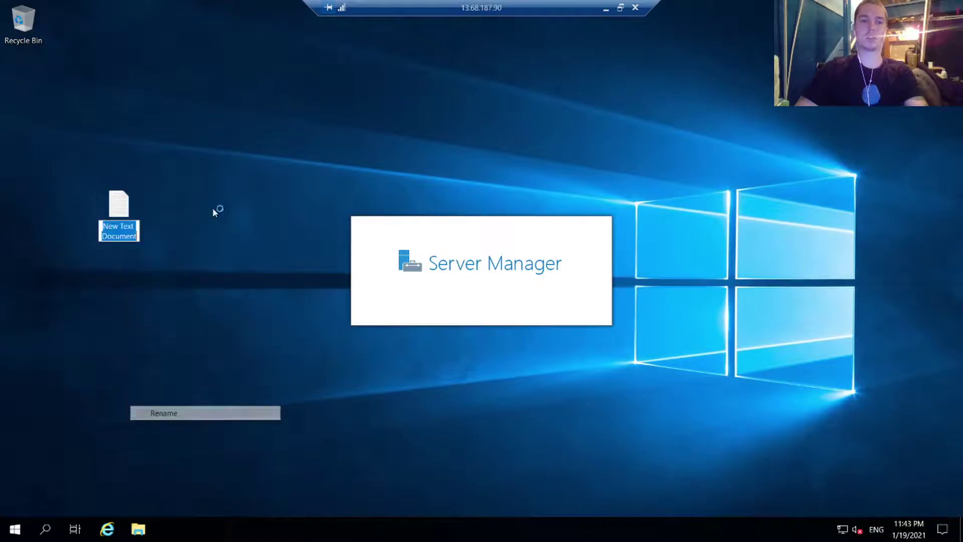
{"action": "type", "text": "test"}
{"action": "key", "text": "Return"}
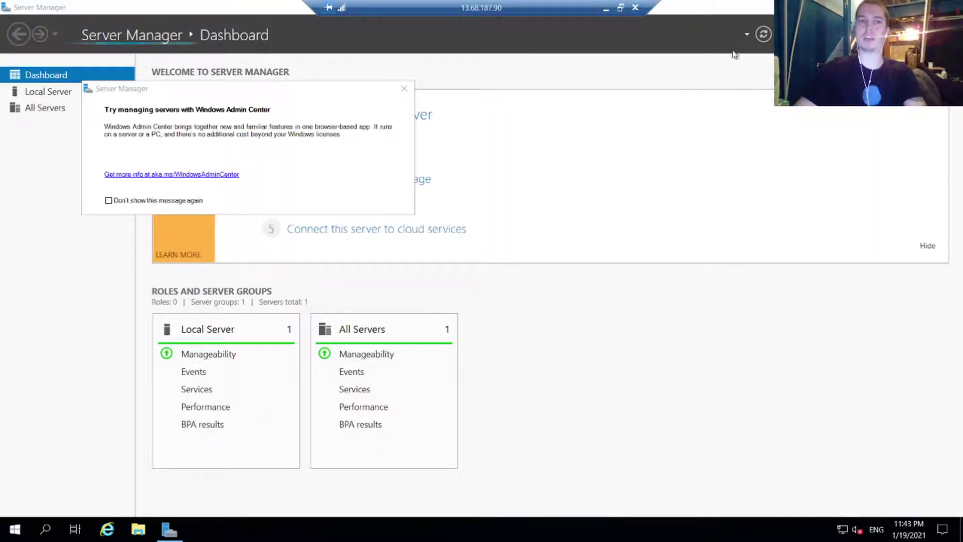
{"action": "left_click", "coordinate": [404, 88]}
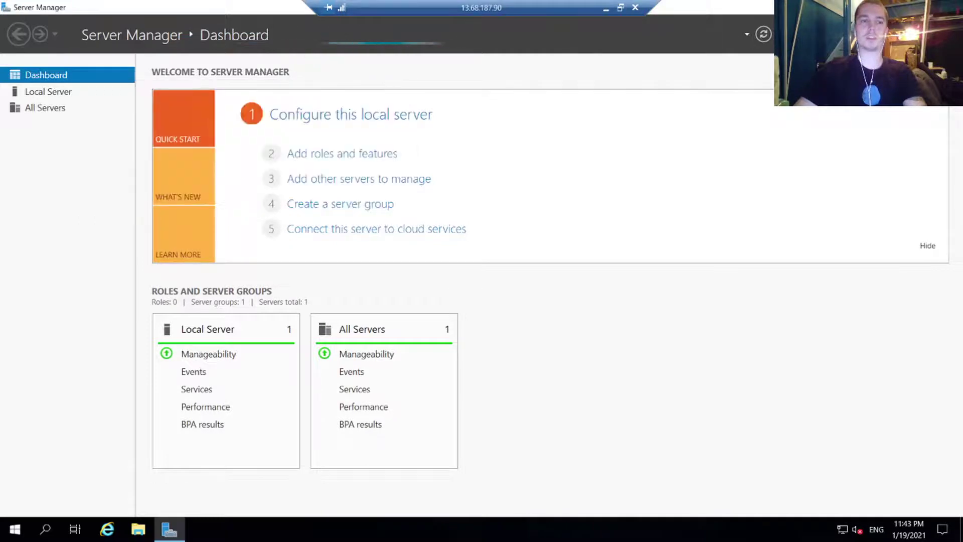
{"action": "key", "text": "super+d"}
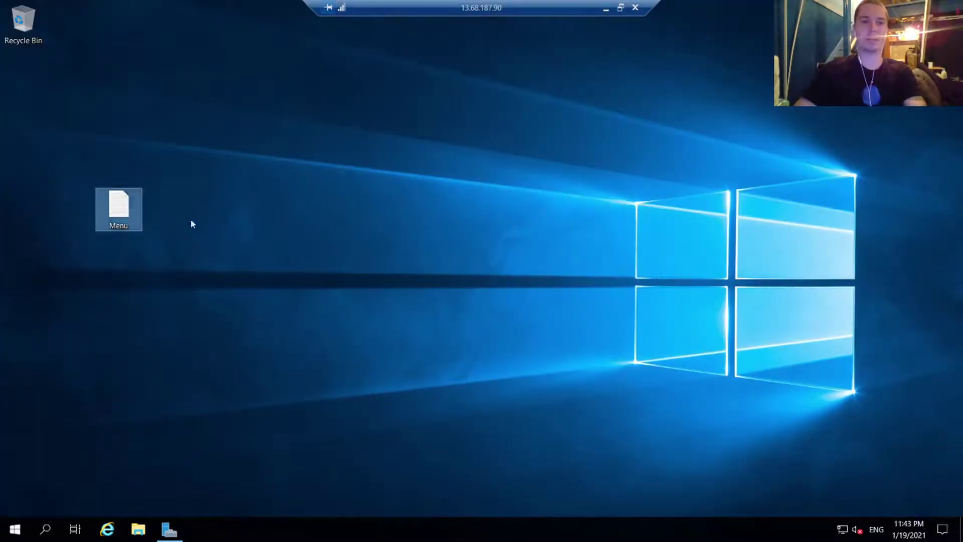
Step: Write 'Enchiladas = 10$' in the Menu note, close Notepad and disconnect from testvm1
{"action": "double_click", "coordinate": [120, 207]}
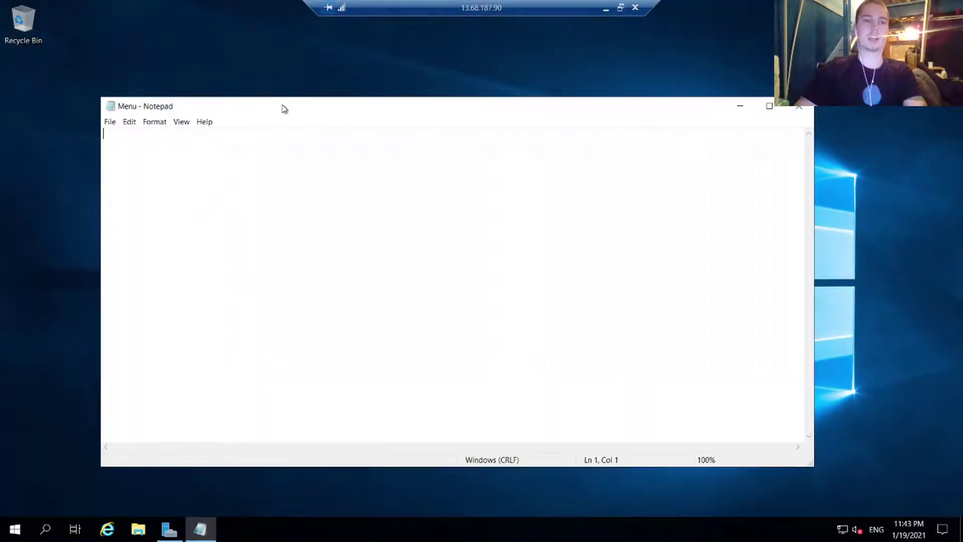
{"action": "left_click_drag", "start_coordinate": [284, 109], "coordinate": [435, 90]}
{"action": "type", "text": "Enchiladas = 10$"}
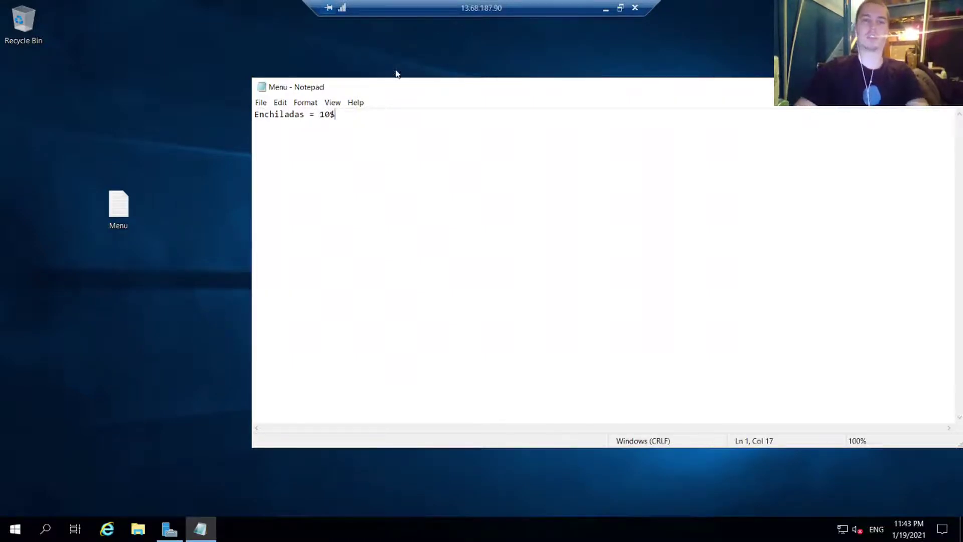
{"action": "left_click_drag", "start_coordinate": [420, 89], "coordinate": [297, 87]}
{"action": "left_click", "coordinate": [830, 85]}
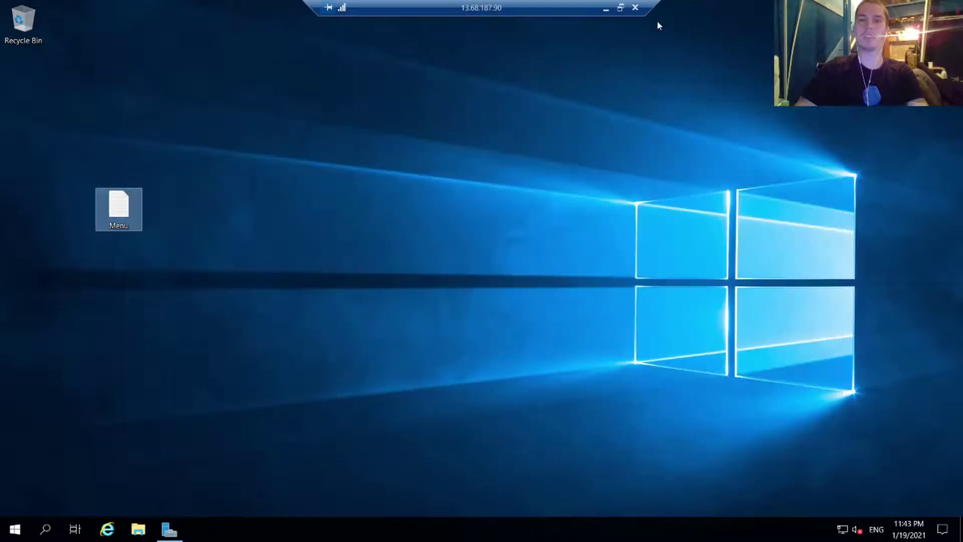
{"action": "left_click", "coordinate": [635, 7]}
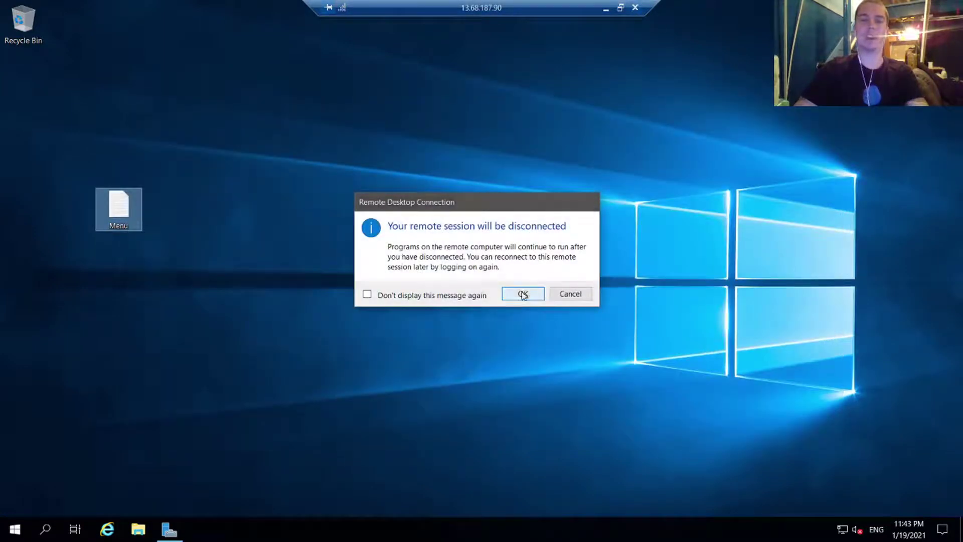
{"action": "left_click", "coordinate": [522, 294]}
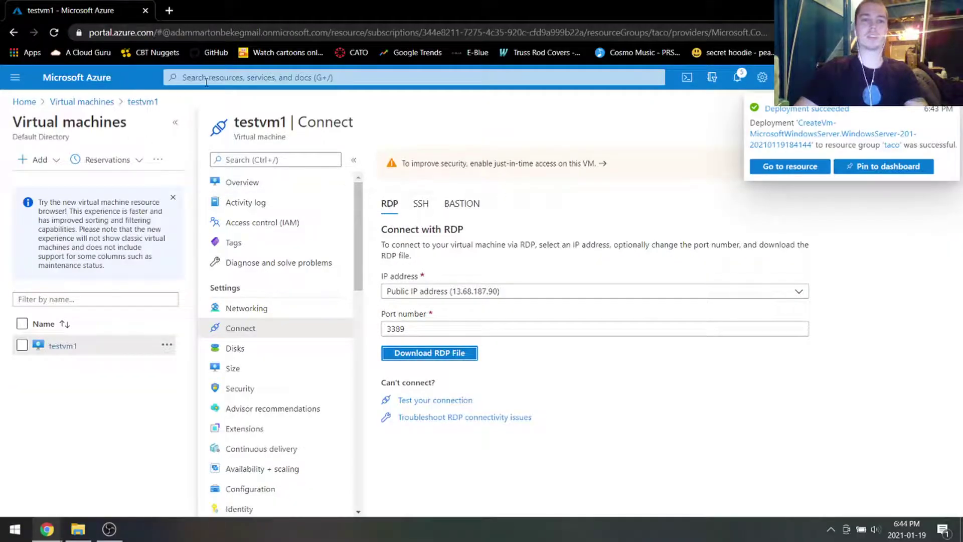
Step: Open testvm1 from the Virtual machines list and choose Delete on its toolbar
{"action": "left_click", "coordinate": [207, 80]}
{"action": "left_click", "coordinate": [206, 244]}
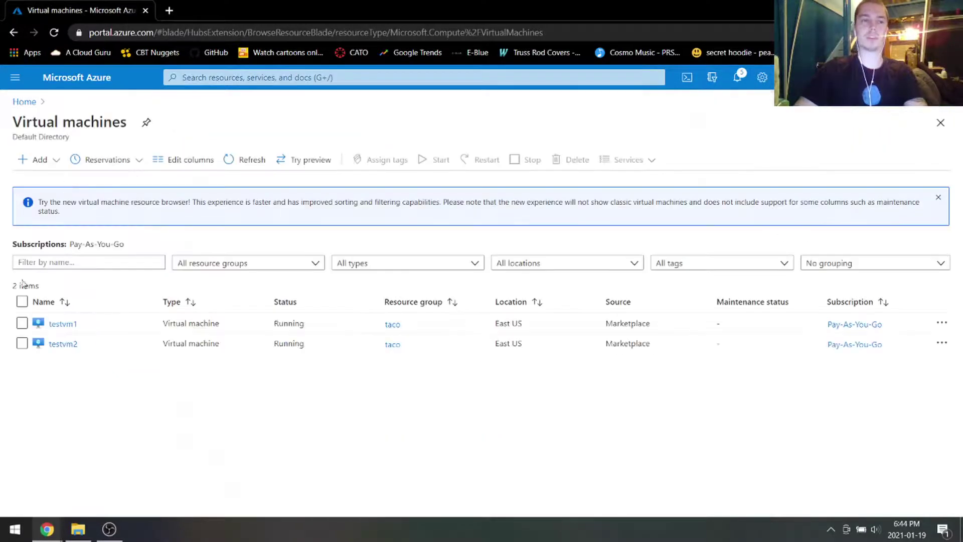
{"action": "left_click", "coordinate": [61, 324]}
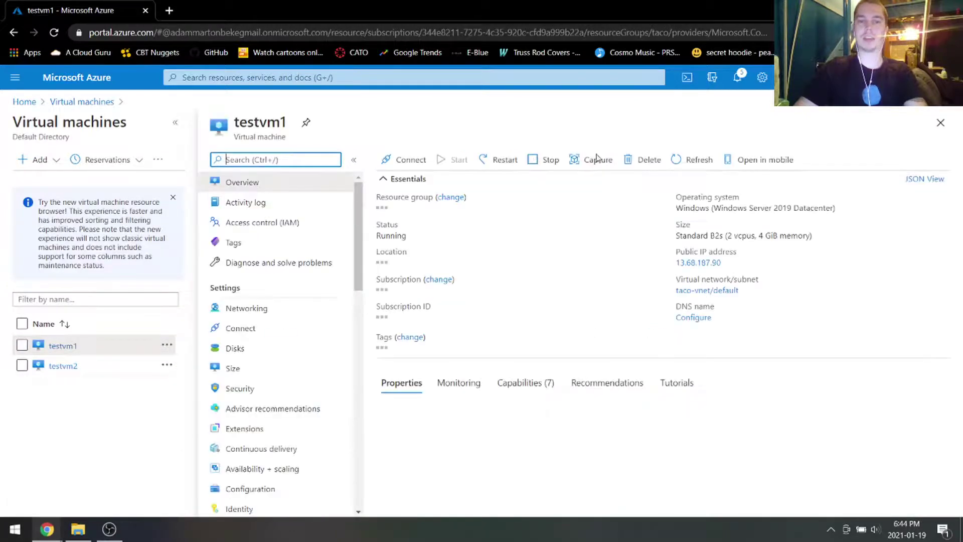
{"action": "left_click", "coordinate": [645, 161]}
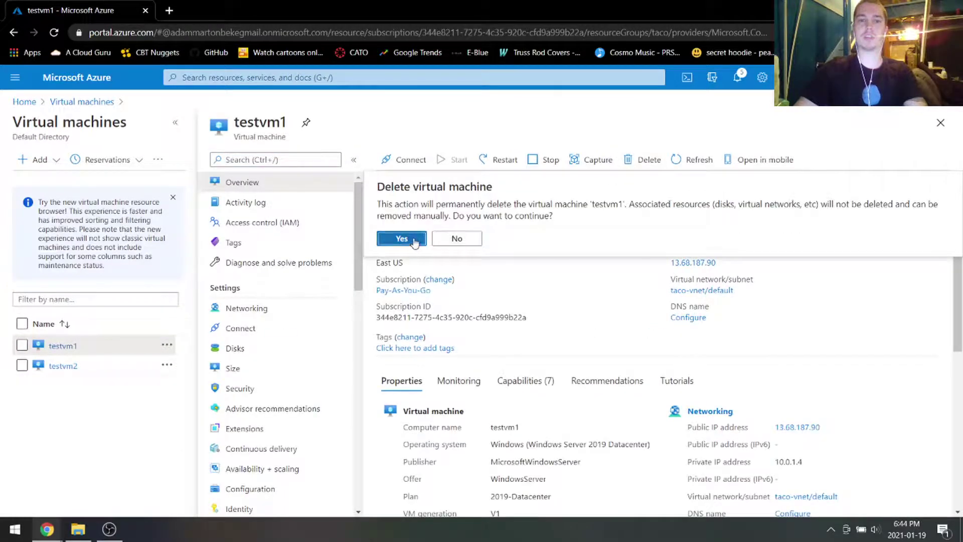
Step: Confirm deleting testvm1, then open testvm2's Disks page from Virtual machines
{"action": "left_click", "coordinate": [401, 239]}
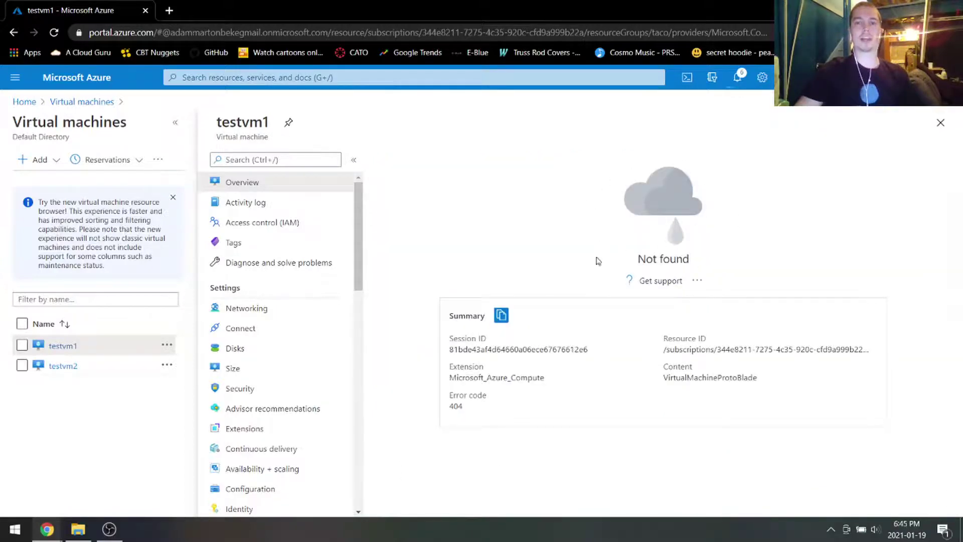
{"action": "left_click", "coordinate": [335, 77]}
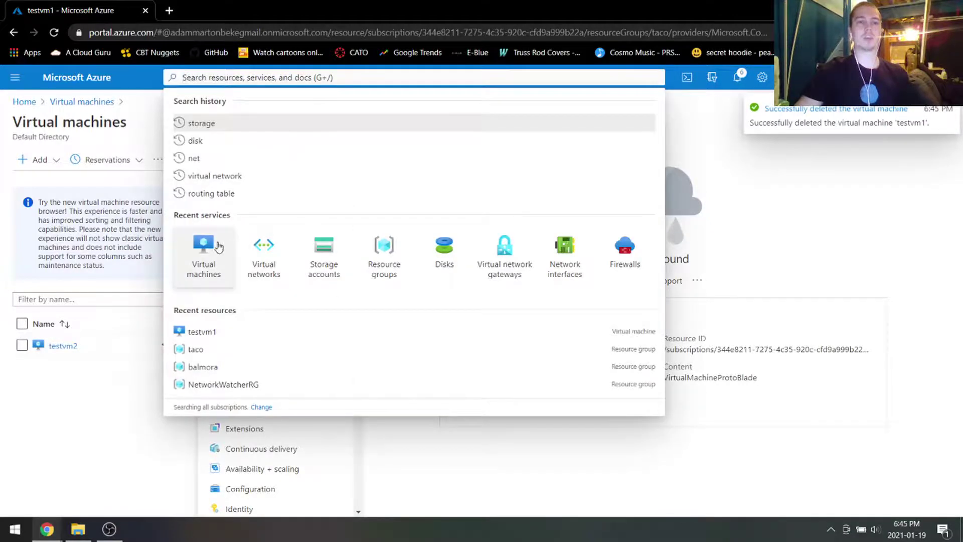
{"action": "left_click", "coordinate": [223, 235]}
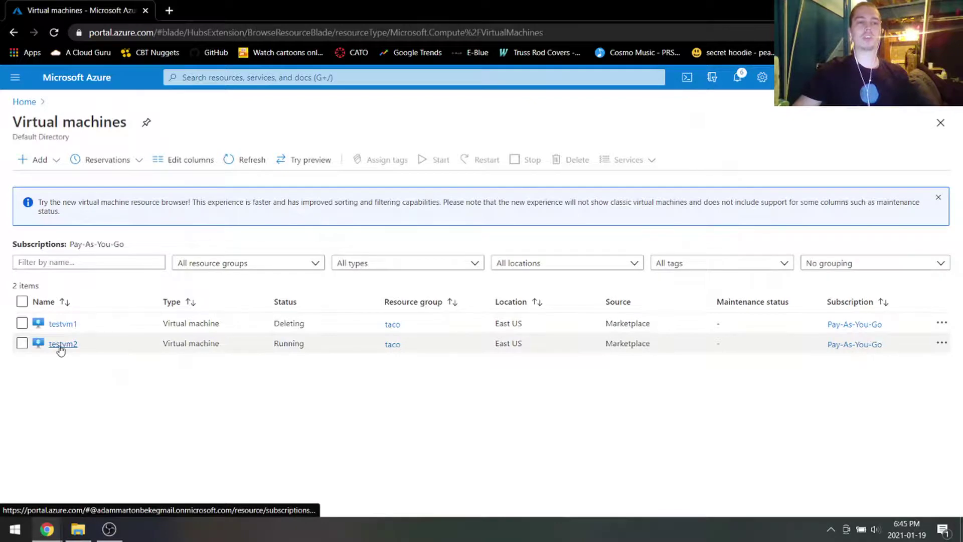
{"action": "left_click", "coordinate": [61, 345]}
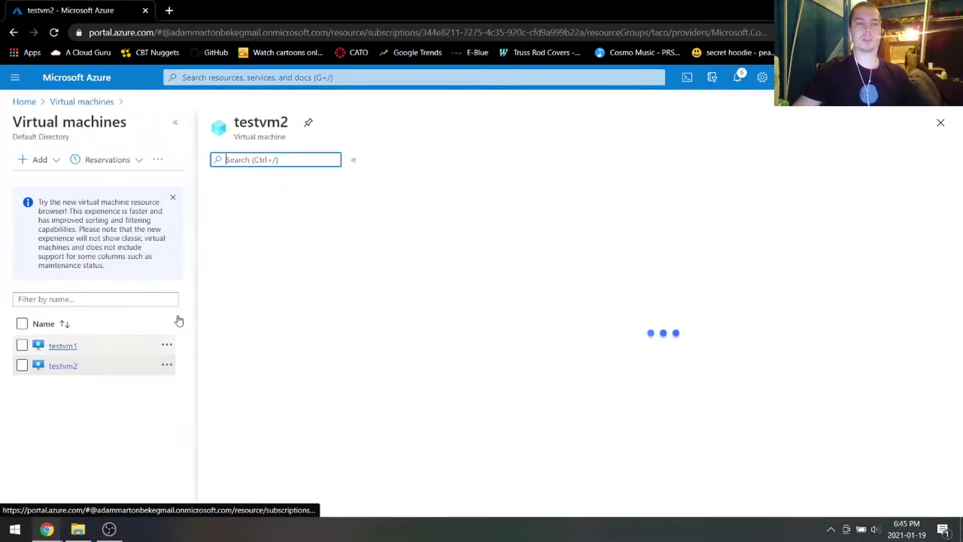
{"action": "left_click", "coordinate": [234, 351]}
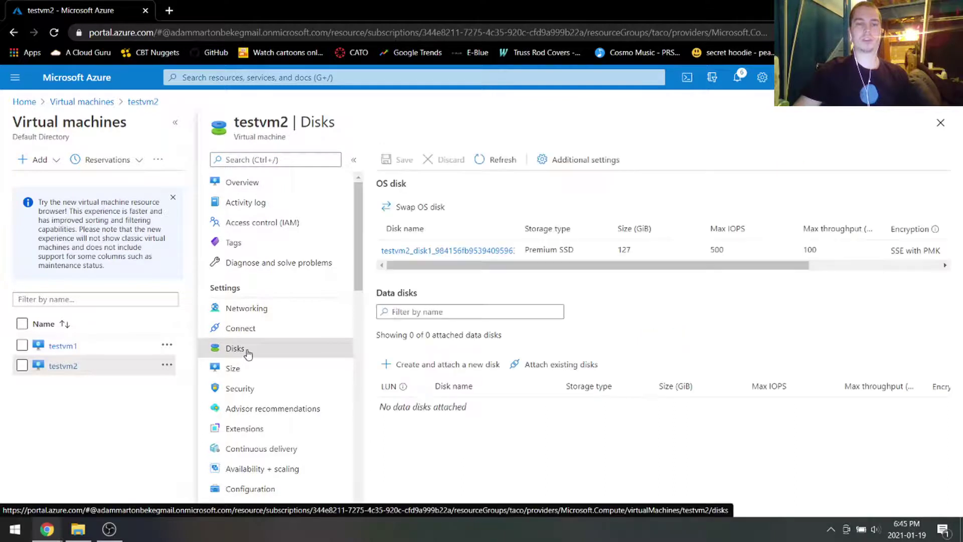
Step: Attach existing disk testvm1_disk1 to testvm2 as a data disk, save, and check notifications
{"action": "left_click", "coordinate": [567, 371]}
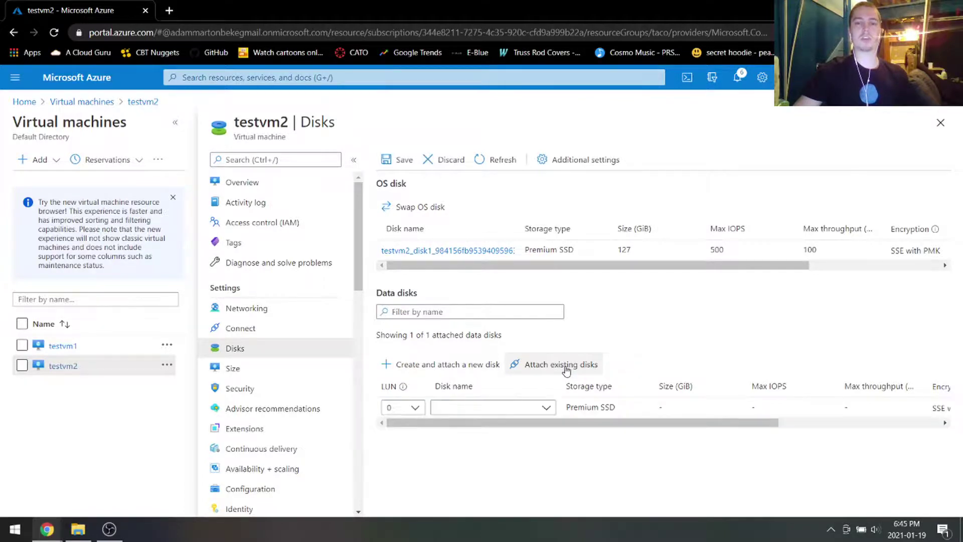
{"action": "left_click", "coordinate": [529, 409]}
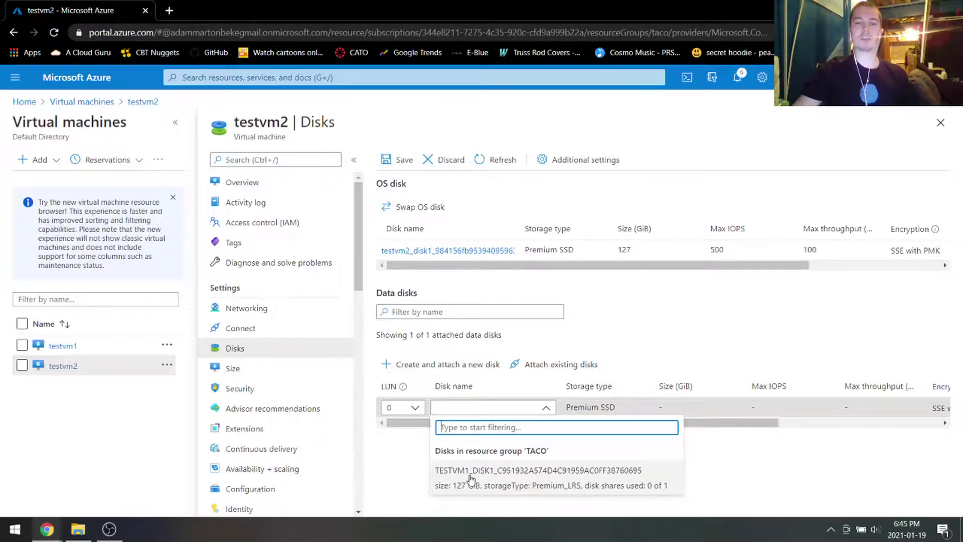
{"action": "left_click", "coordinate": [515, 477]}
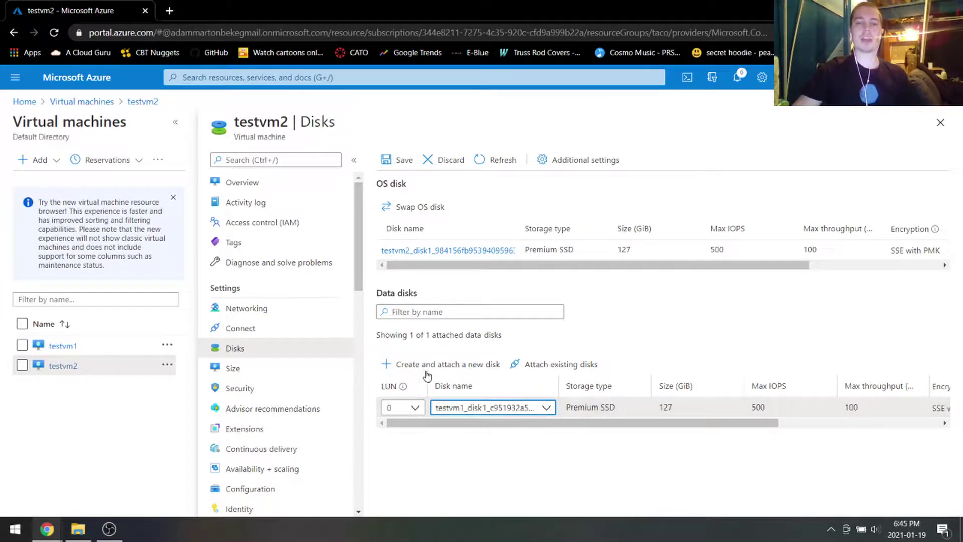
{"action": "left_click", "coordinate": [403, 161]}
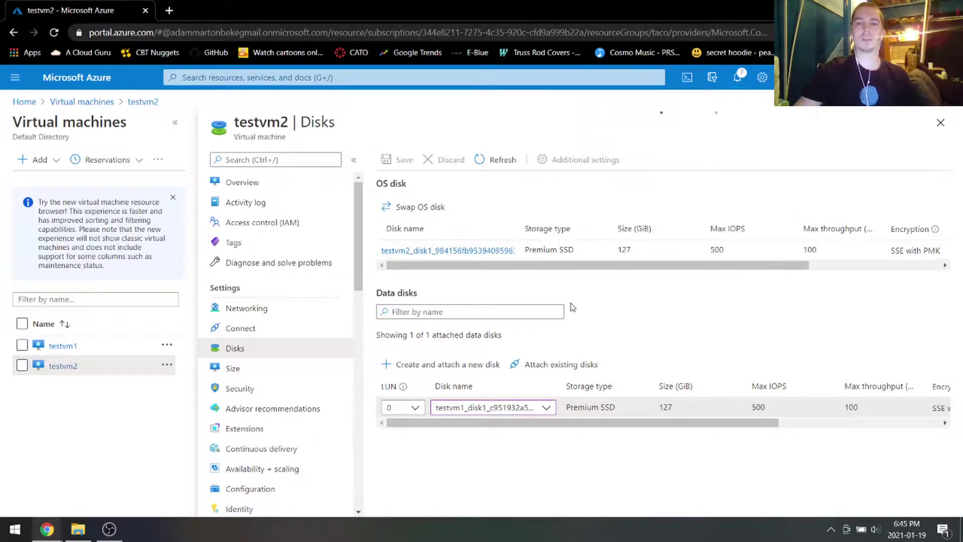
{"action": "left_click", "coordinate": [737, 78]}
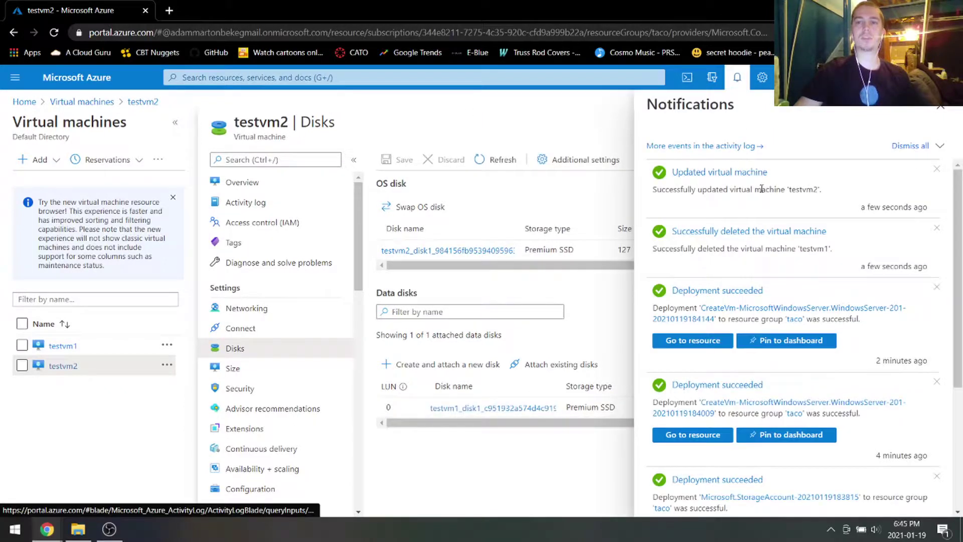
Step: Open testvm2 from Virtual machines and download its RDP connection file
{"action": "left_click", "coordinate": [311, 78]}
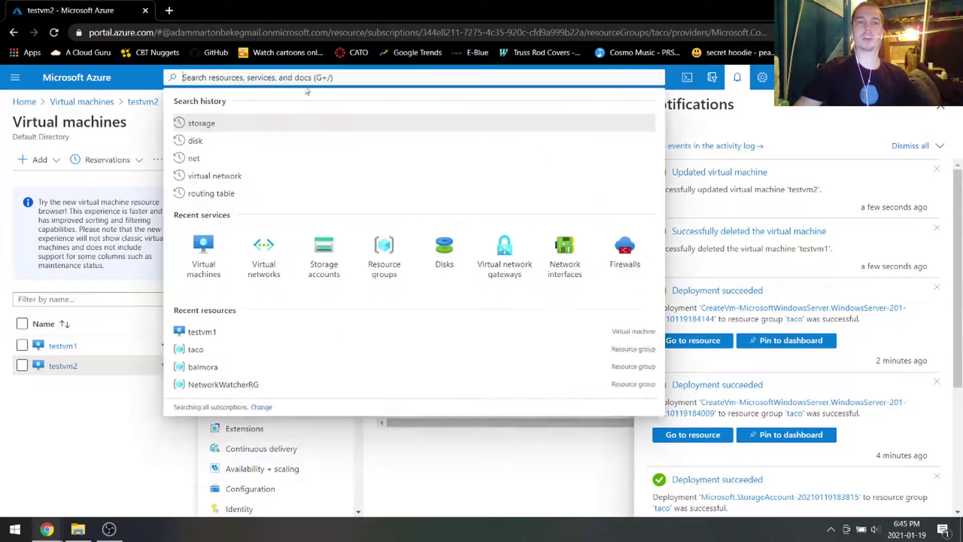
{"action": "left_click", "coordinate": [203, 260]}
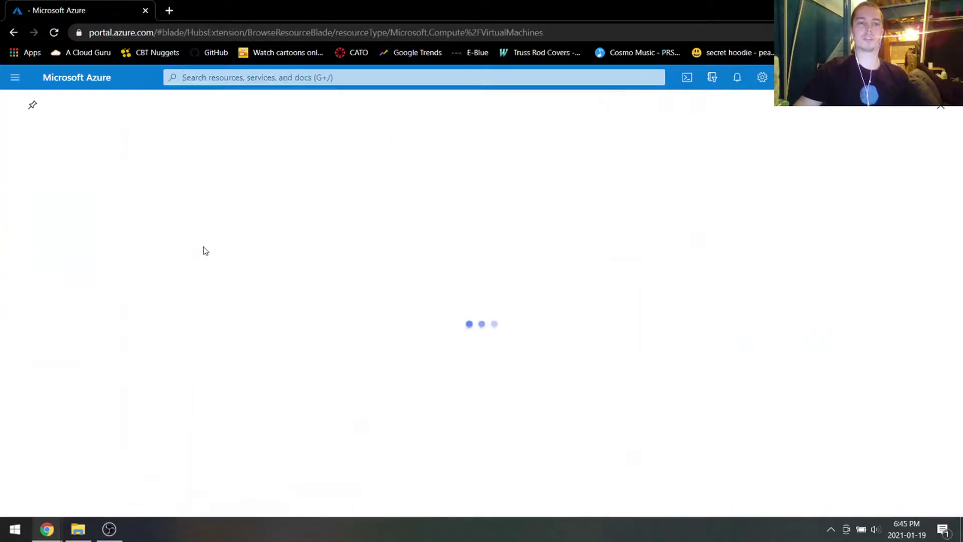
{"action": "left_click", "coordinate": [64, 325]}
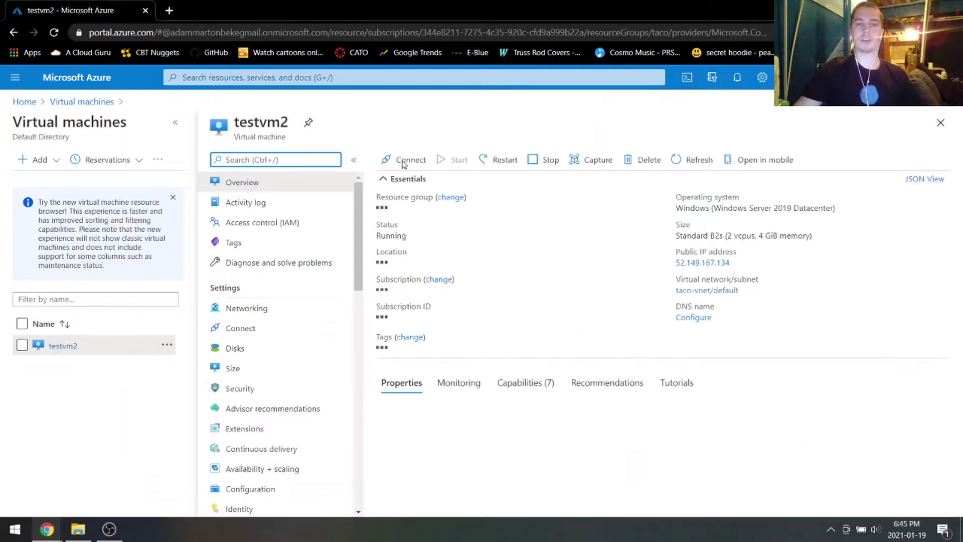
{"action": "left_click", "coordinate": [403, 160]}
{"action": "left_click", "coordinate": [405, 184]}
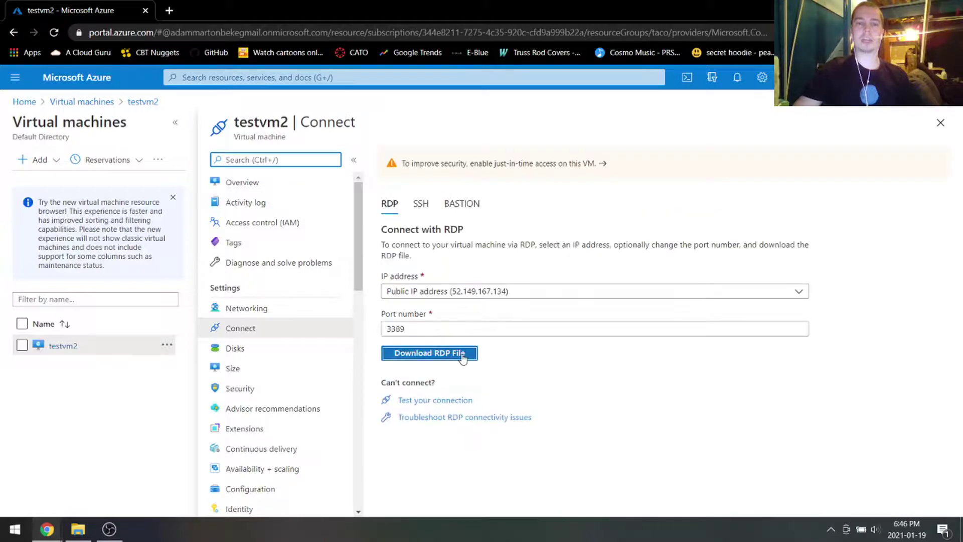
{"action": "left_click", "coordinate": [462, 358]}
Step: Open testvm2.rdp, proceed with the connection, and sign in with the username and password
{"action": "left_click", "coordinate": [84, 496]}
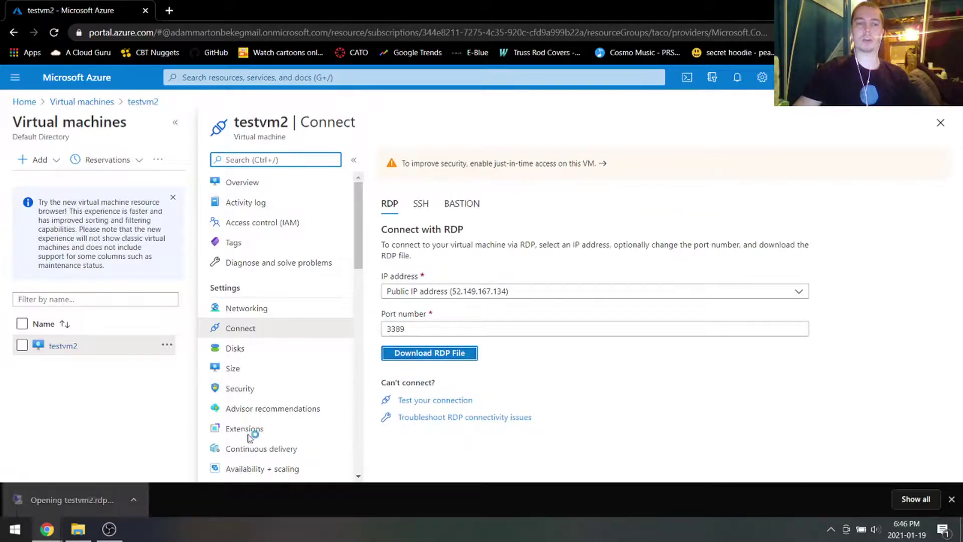
{"action": "left_click", "coordinate": [573, 329]}
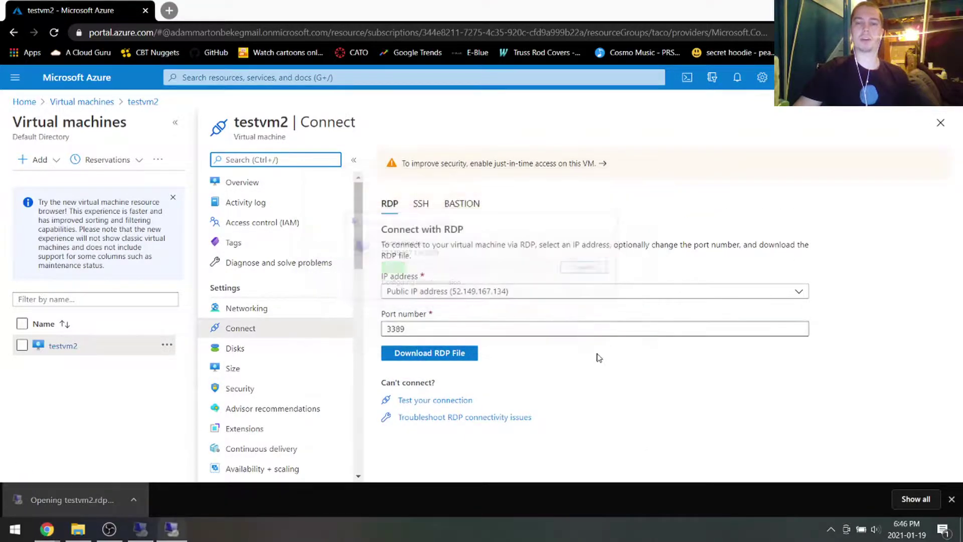
{"action": "type", "text": "taco"}
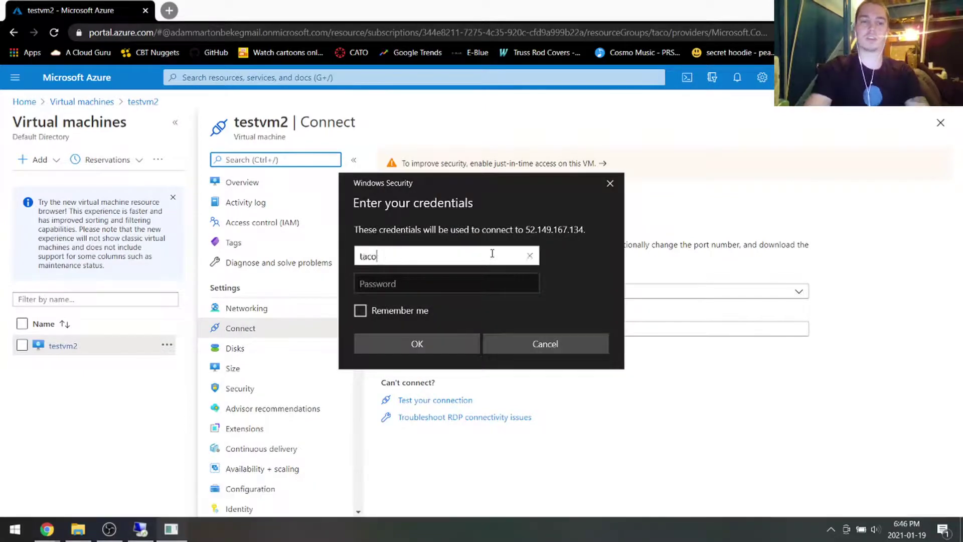
{"action": "type", "text": "bell"}
{"action": "key", "text": "Tab"}
{"action": "type", "text": "**************"}
{"action": "key", "text": "Return"}
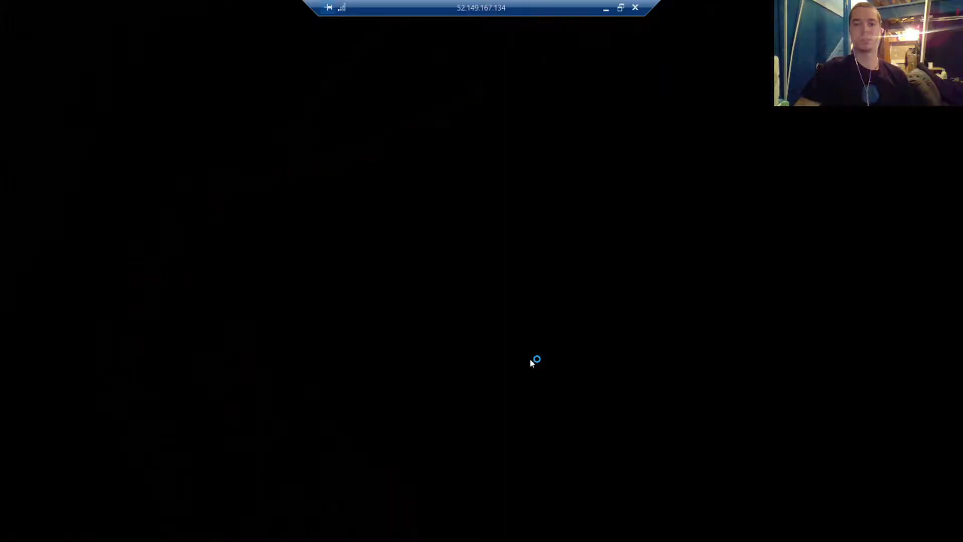
Step: On testvm2, open File Explorer's This PC, look inside Temporary Storage (D:), and return
{"action": "key", "text": "super"}
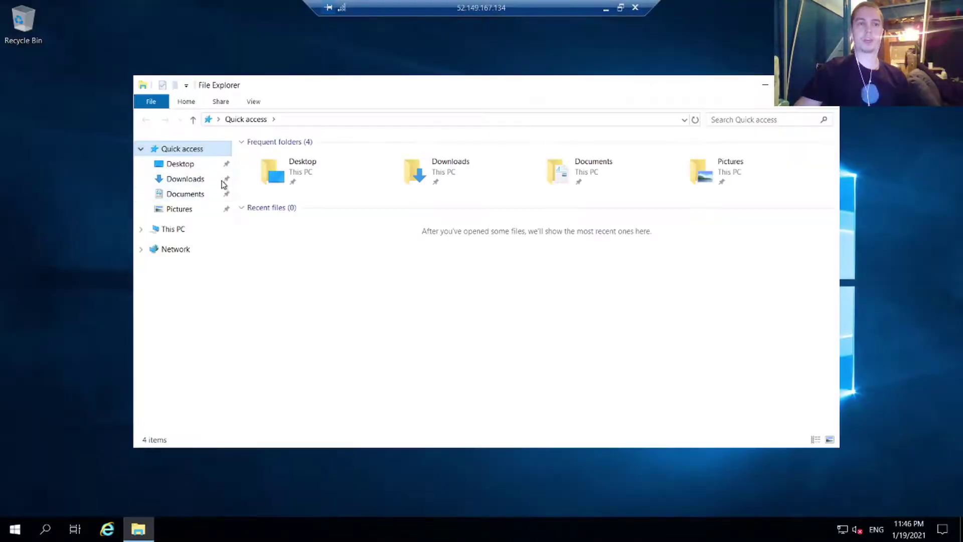
{"action": "left_click", "coordinate": [178, 231]}
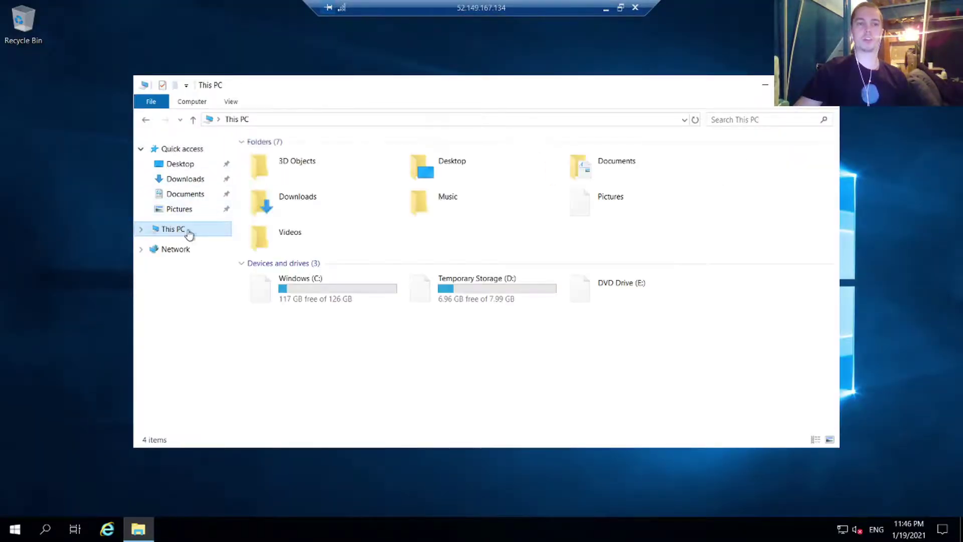
{"action": "double_click", "coordinate": [491, 295]}
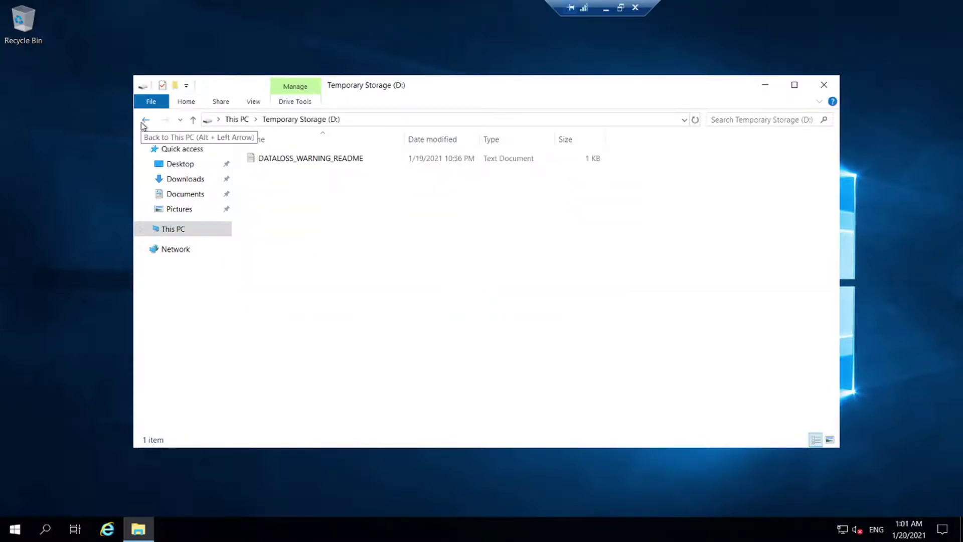
{"action": "left_click", "coordinate": [143, 123]}
{"action": "left_click", "coordinate": [484, 352]}
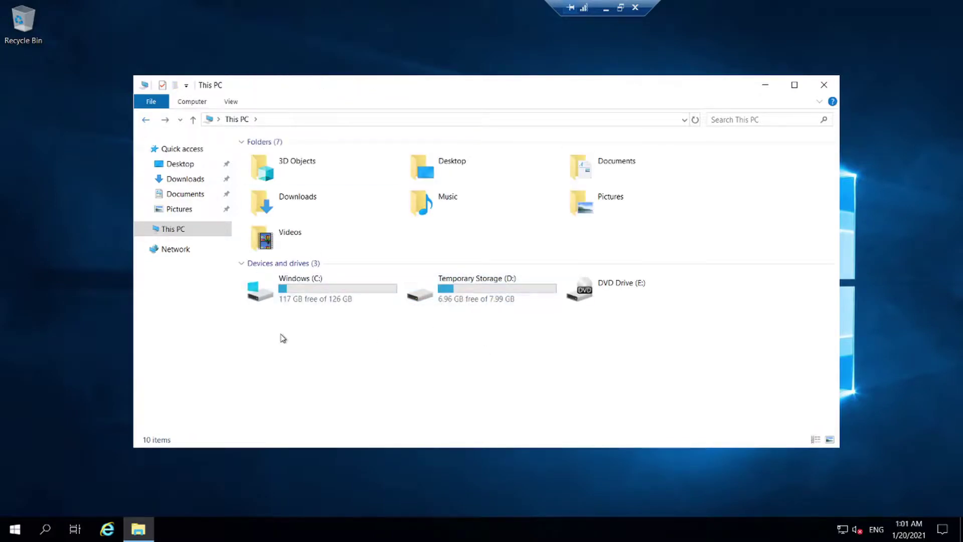
{"action": "left_click_drag", "start_coordinate": [268, 328], "coordinate": [554, 374]}
{"action": "left_click", "coordinate": [11, 527]}
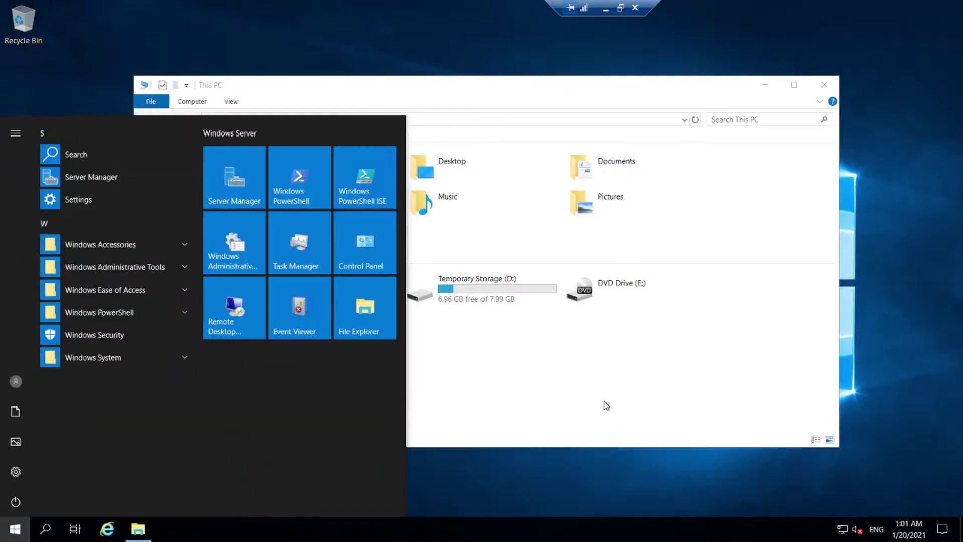
Step: Launch Computer Management via Control Panel's small-icon view and Administrative Tools
{"action": "type", "text": "control panel"}
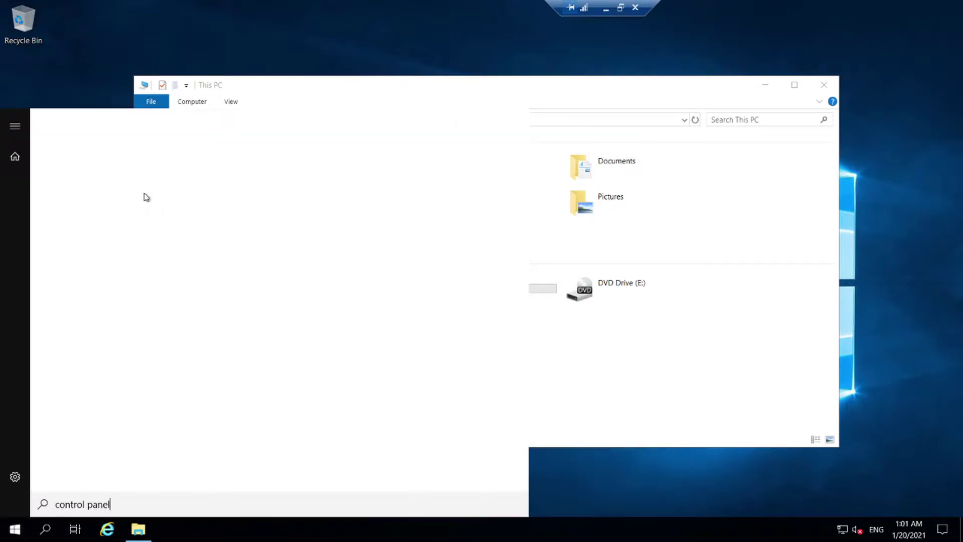
{"action": "left_click", "coordinate": [89, 179]}
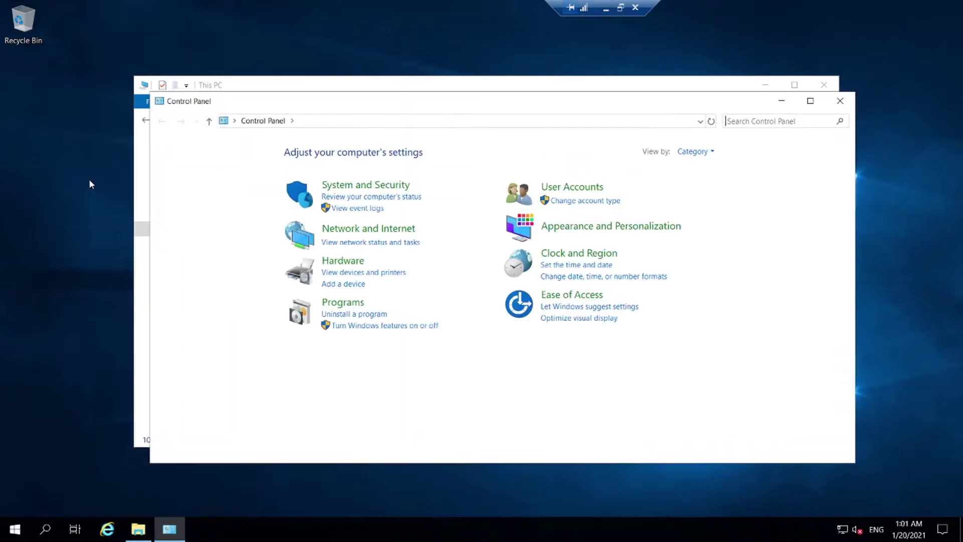
{"action": "left_click", "coordinate": [691, 151]}
{"action": "left_click", "coordinate": [707, 194]}
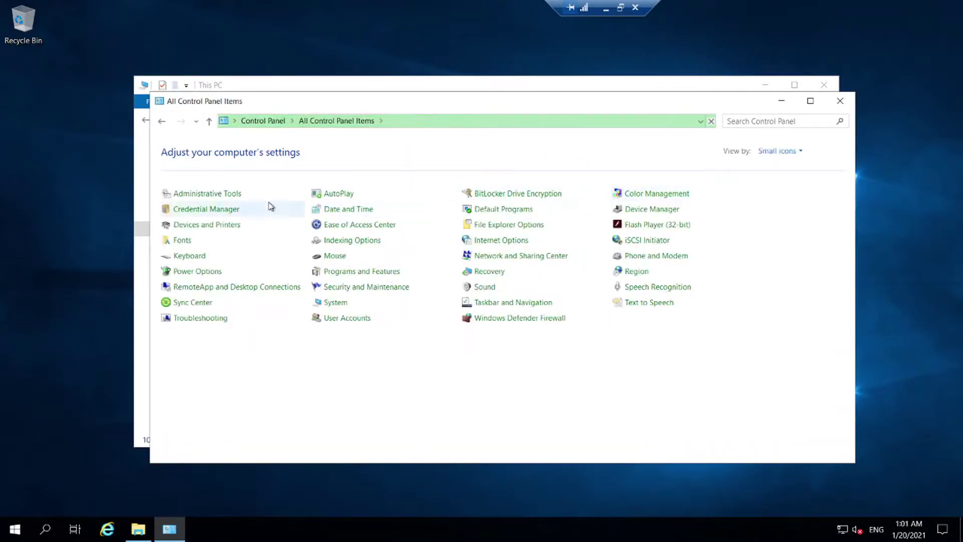
{"action": "left_click", "coordinate": [224, 194]}
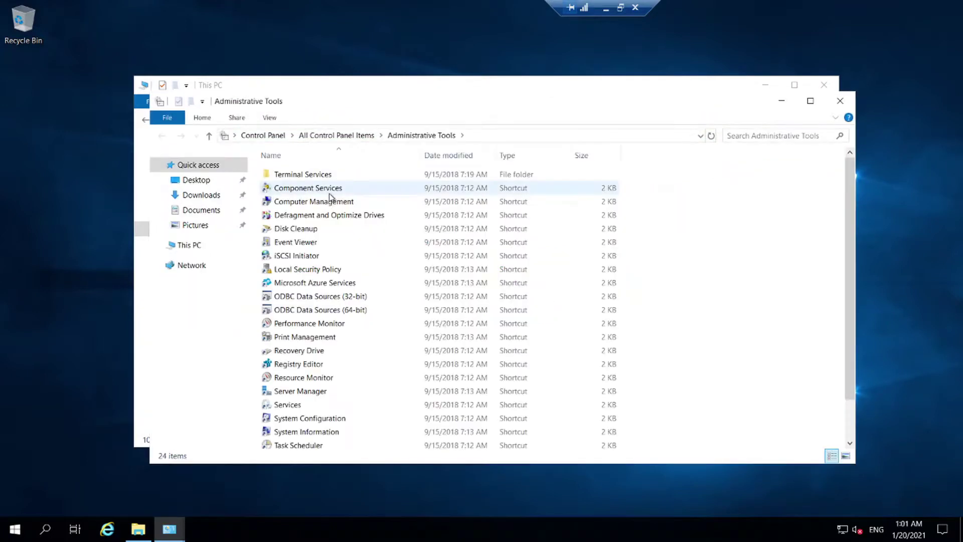
{"action": "left_click", "coordinate": [346, 201]}
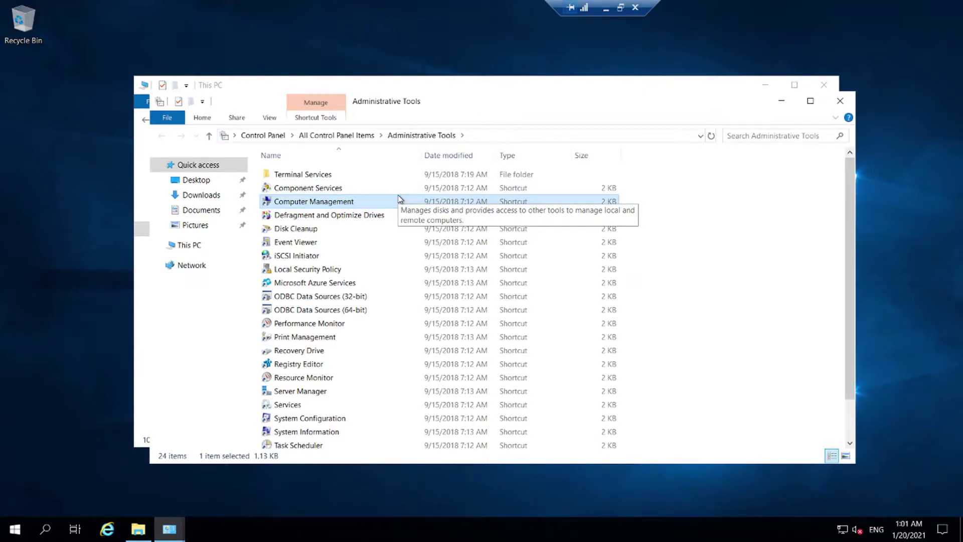
{"action": "double_click", "coordinate": [399, 200]}
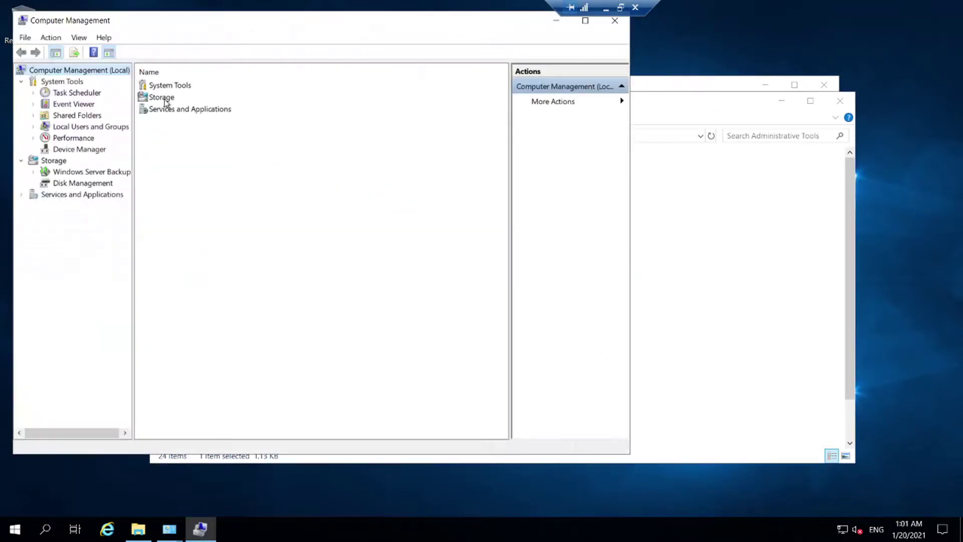
Step: In Disk Management bring Disk 2 online, then return to the This PC window
{"action": "double_click", "coordinate": [162, 98]}
{"action": "double_click", "coordinate": [166, 99]}
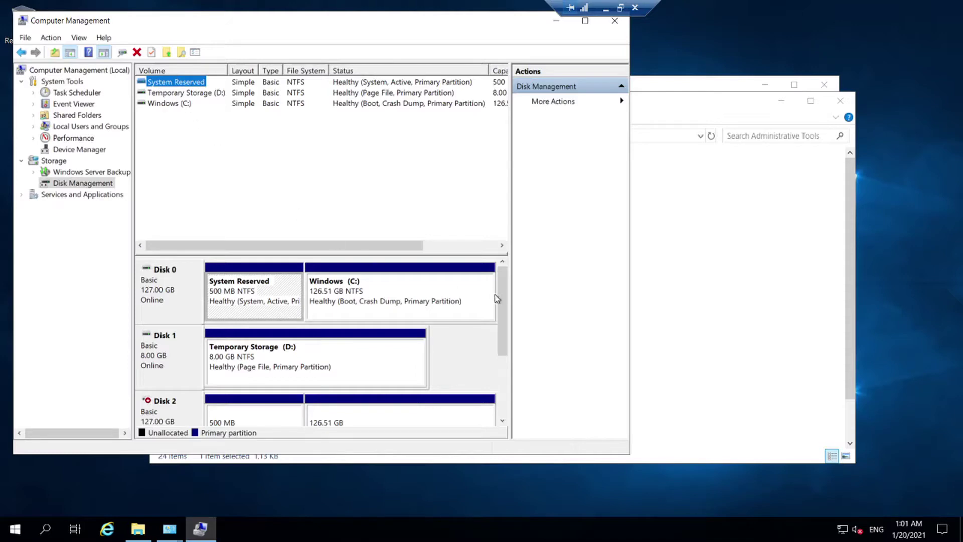
{"action": "left_click_drag", "start_coordinate": [501, 303], "coordinate": [500, 358]}
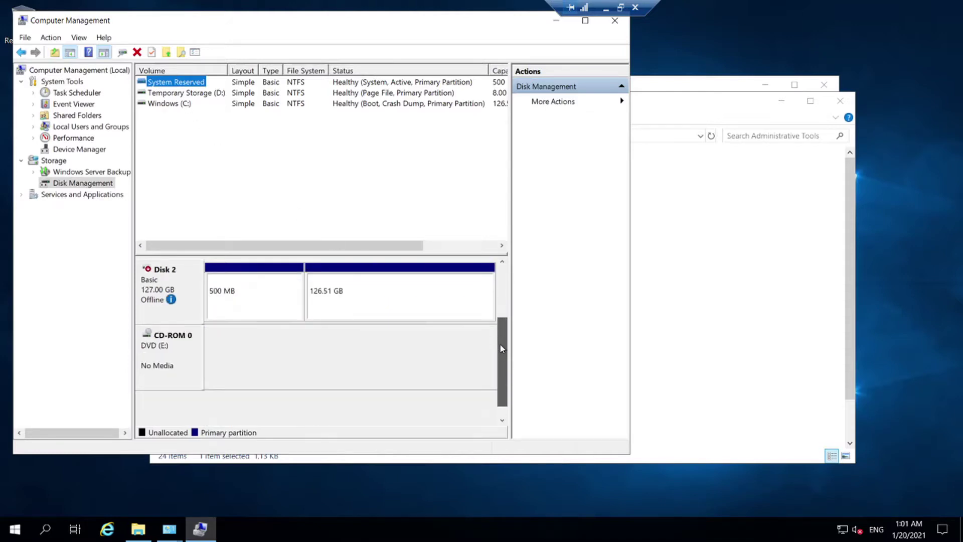
{"action": "left_click", "coordinate": [165, 286]}
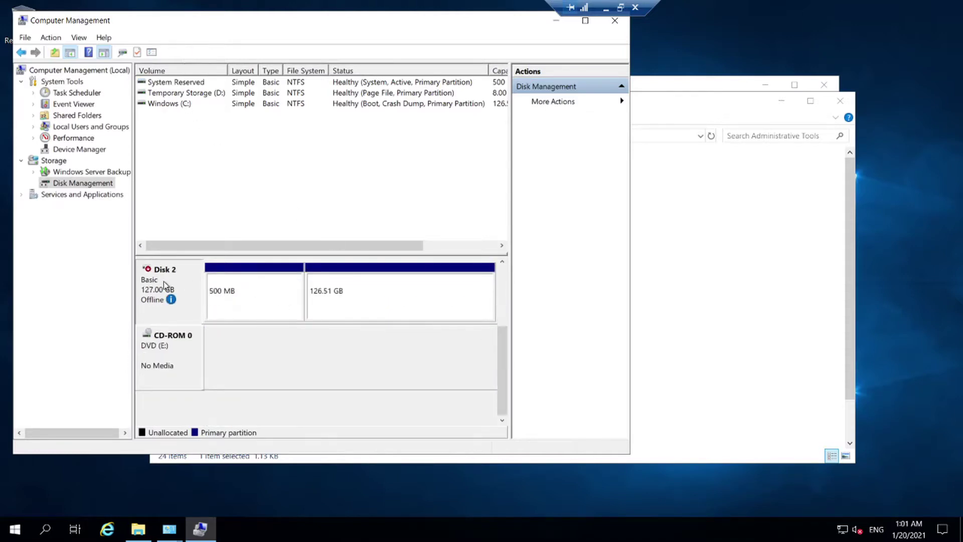
{"action": "mouse_move", "coordinate": [155, 307]}
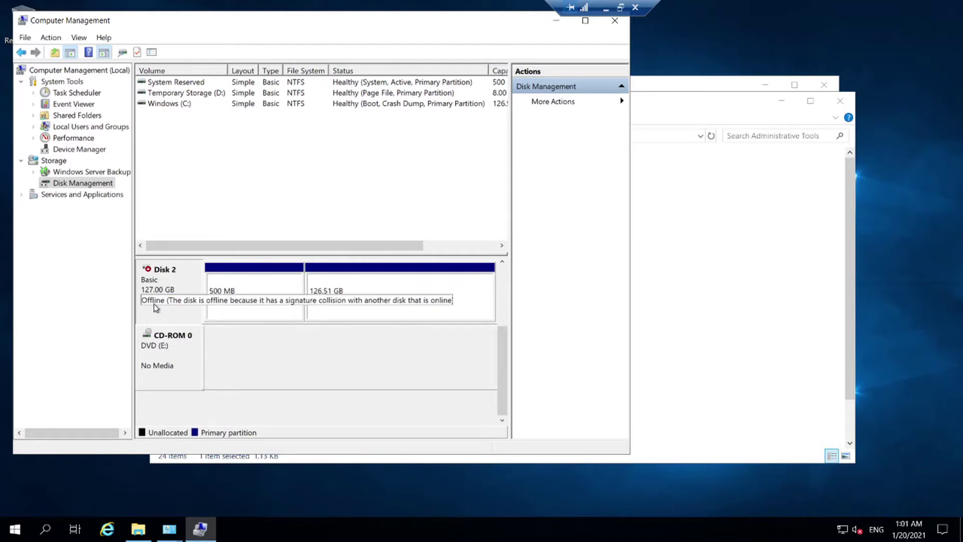
{"action": "right_click", "coordinate": [179, 280]}
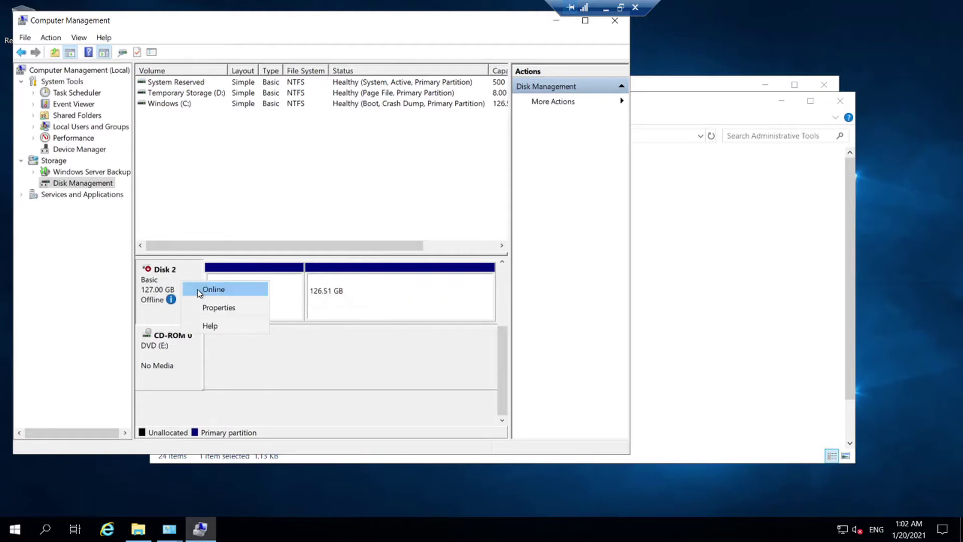
{"action": "left_click", "coordinate": [200, 289]}
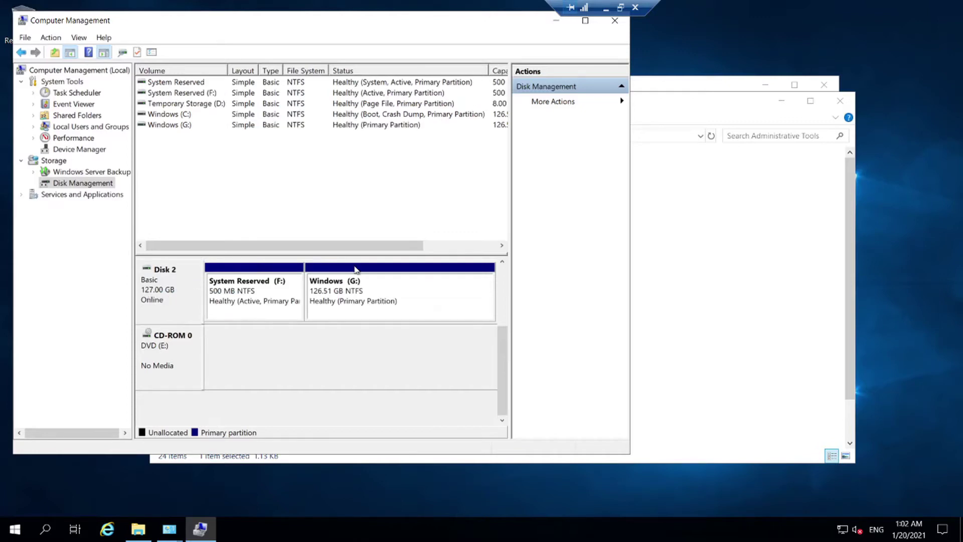
{"action": "left_click", "coordinate": [713, 190]}
{"action": "left_click", "coordinate": [679, 87]}
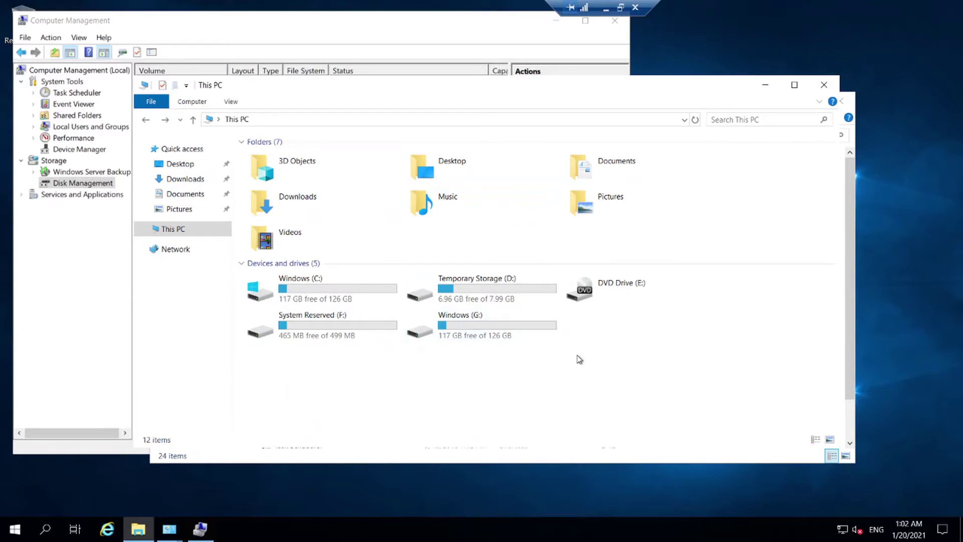
Step: Browse G:\Users, the user's profile, then Desktop, and open Menu in Notepad showing 'Enchiladas = 10$'
{"action": "double_click", "coordinate": [518, 324]}
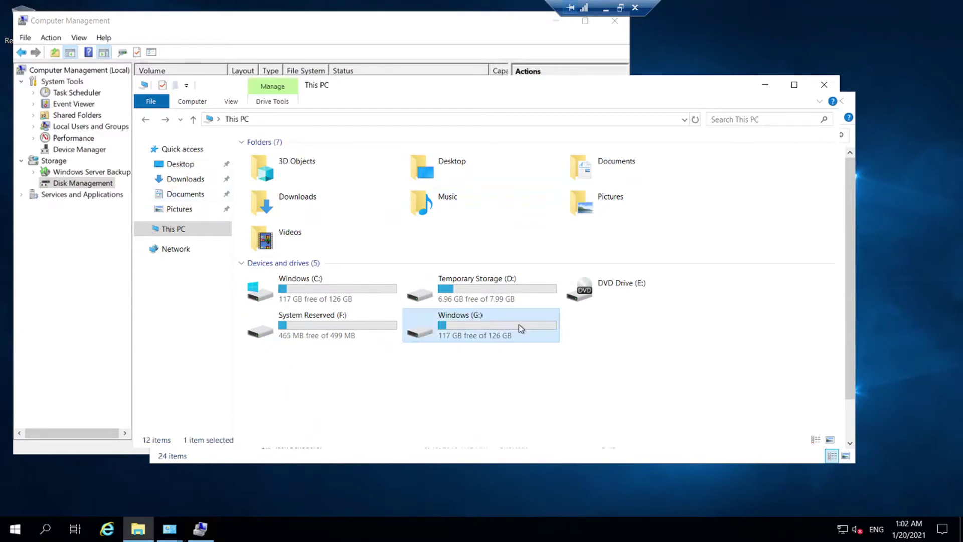
{"action": "double_click", "coordinate": [271, 213]}
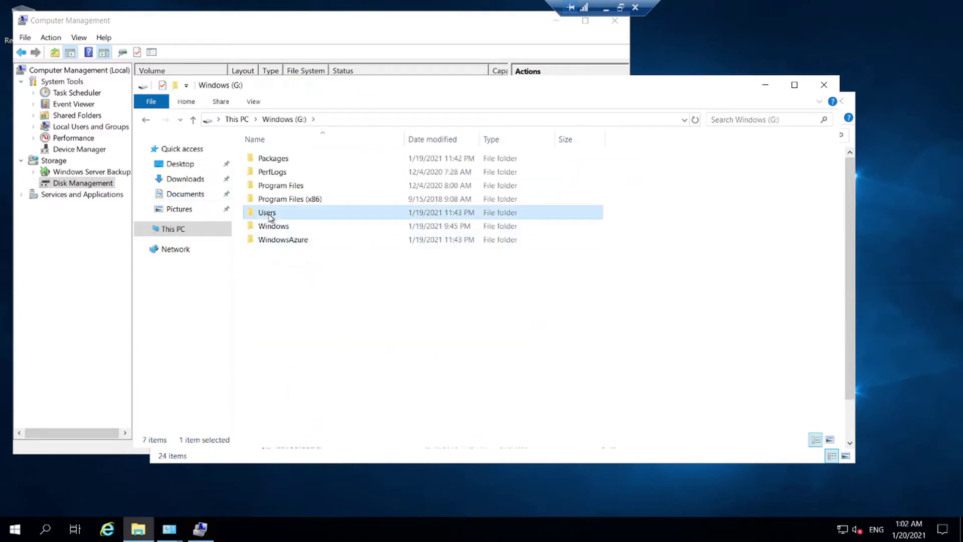
{"action": "double_click", "coordinate": [290, 172]}
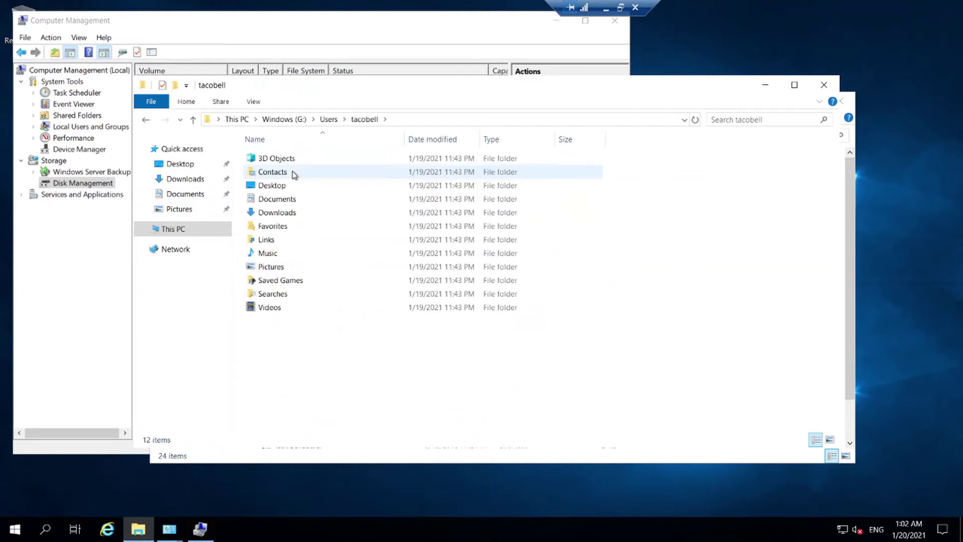
{"action": "double_click", "coordinate": [296, 189]}
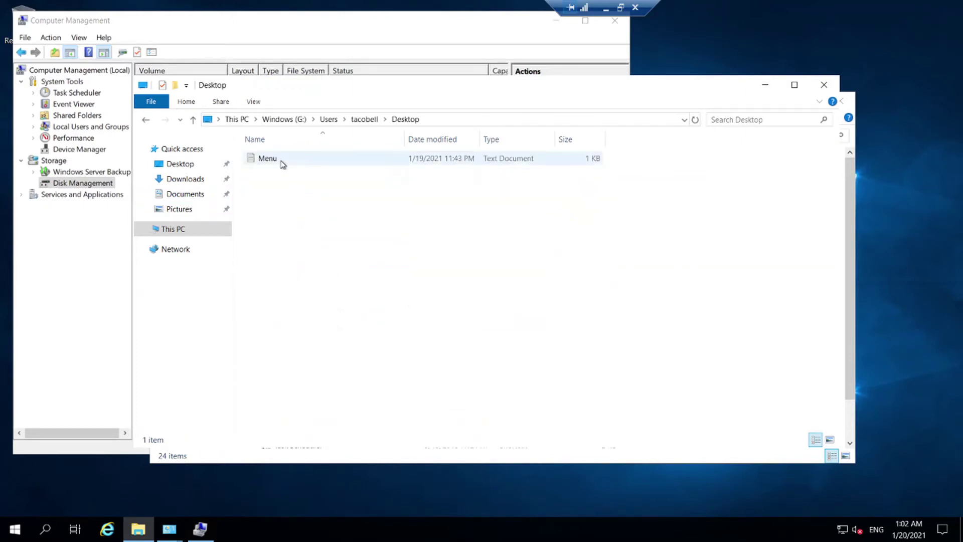
{"action": "double_click", "coordinate": [279, 161]}
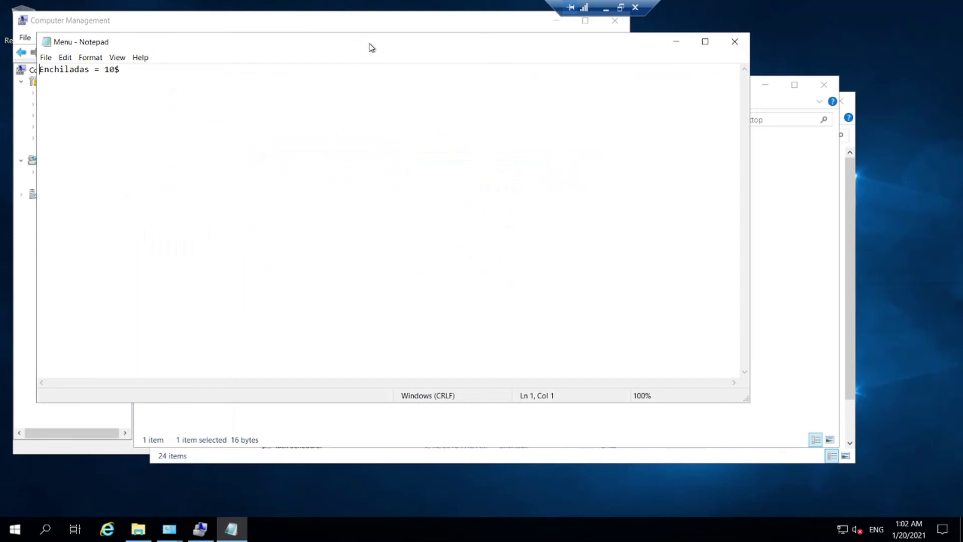
{"action": "left_click_drag", "start_coordinate": [371, 47], "coordinate": [699, 153]}
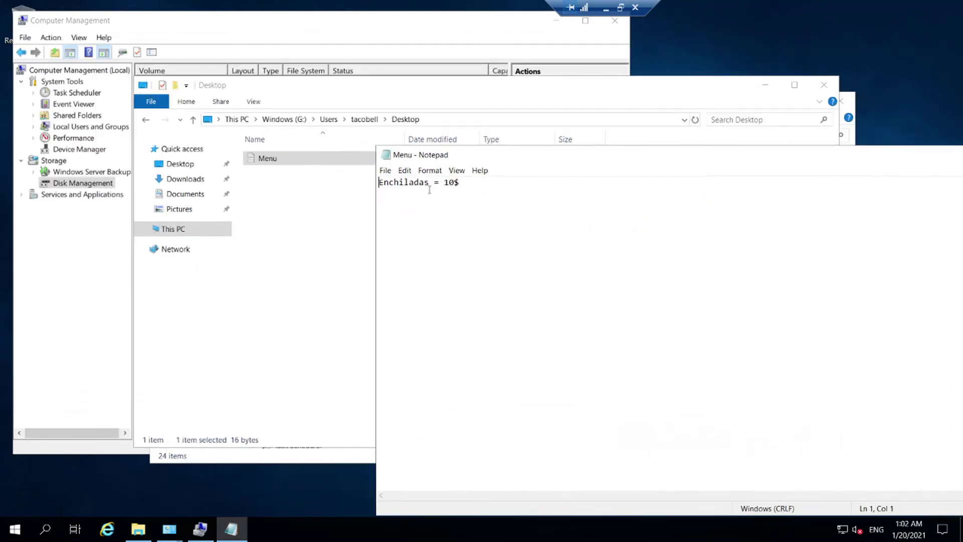
{"action": "left_click_drag", "start_coordinate": [604, 159], "coordinate": [330, 104]}
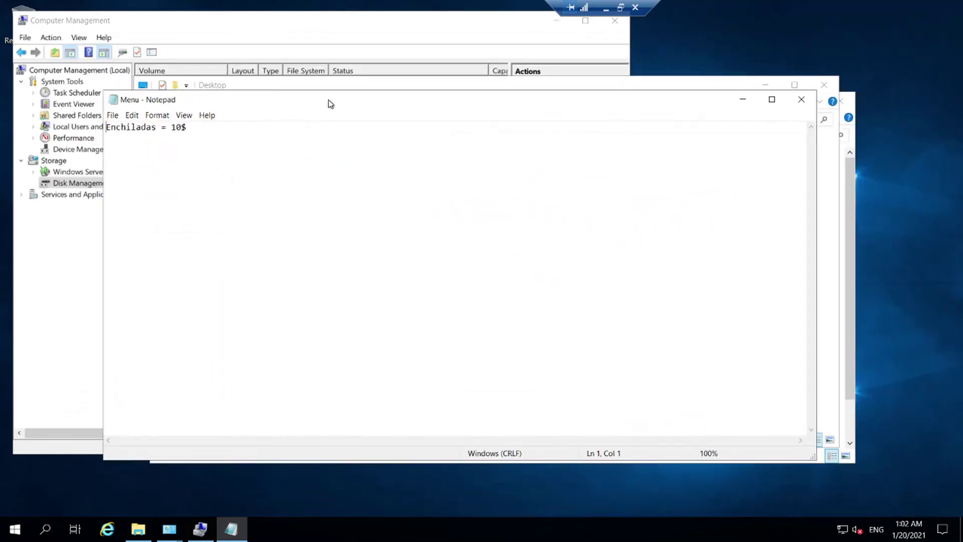